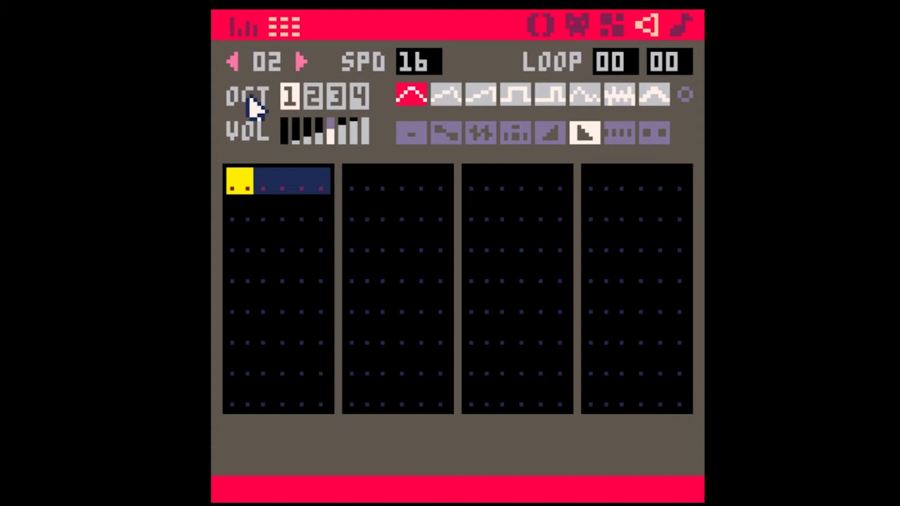
# - Browse the empty note columns of SFX 02, ending on the first note
pyautogui.press('Down')
pyautogui.press('Up')
pyautogui.press('Down')
pyautogui.press('Down')
pyautogui.press('Down')
pyautogui.press('Down')
pyautogui.press('Down')
pyautogui.press('Down')
pyautogui.press('pagedown')
pyautogui.press('pagedown')
pyautogui.press('pagedown')
pyautogui.press('pagedown')
pyautogui.press('Left')
pyautogui.press('pageup')
pyautogui.press('pageup')
pyautogui.press('pageup')
pyautogui.press('pageup')
pyautogui.press('Right')
pyautogui.press('Right')
pyautogui.press('Right')
pyautogui.press('Right')
pyautogui.press('Right')
pyautogui.press('Left')
pyautogui.press('pagedown')
pyautogui.press('pagedown')
pyautogui.press('pagedown')
pyautogui.press('pagedown')
pyautogui.press('pagedown')
pyautogui.press('pagedown')
pyautogui.press('pagedown')
pyautogui.press('pagedown')
pyautogui.press('pageup')
pyautogui.press('pageup')
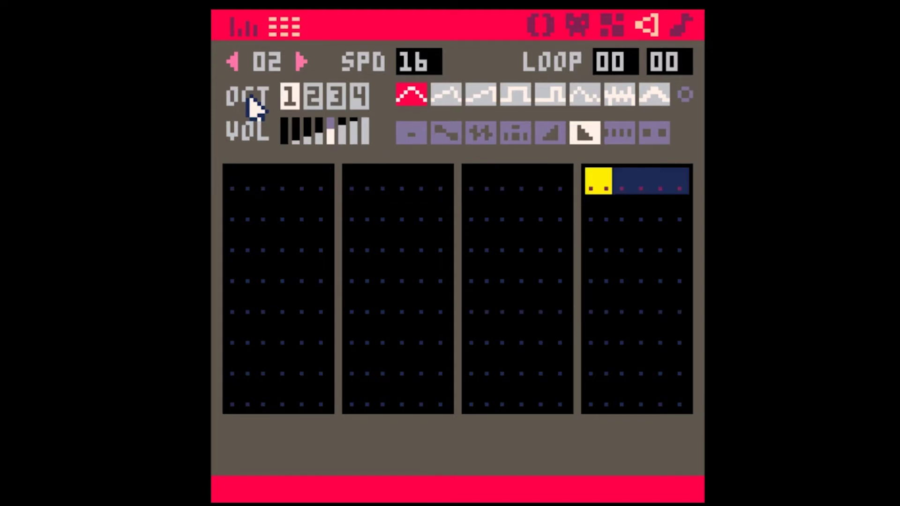
pyautogui.press('Left')
pyautogui.press('Left')
pyautogui.press('Left')
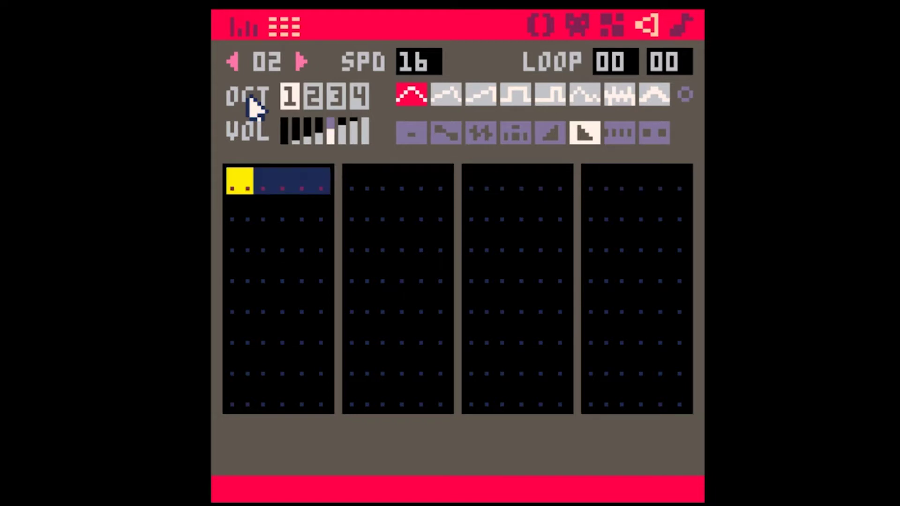
pyautogui.press('pagedown')
pyautogui.press('pagedown')
pyautogui.press('Right')
pyautogui.press('pagedown')
pyautogui.press('Left')
pyautogui.press('Left')
pyautogui.press('pageup')
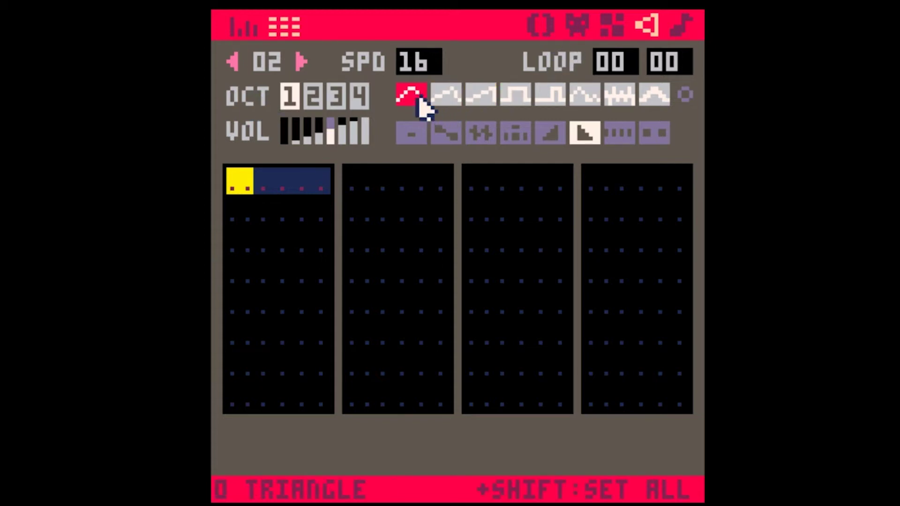
# - Choose the drop effect, set the loop end to 32, and start playback
pyautogui.click(515, 134)
pyautogui.moveTo(653, 67); pyautogui.dragTo(657, 74)
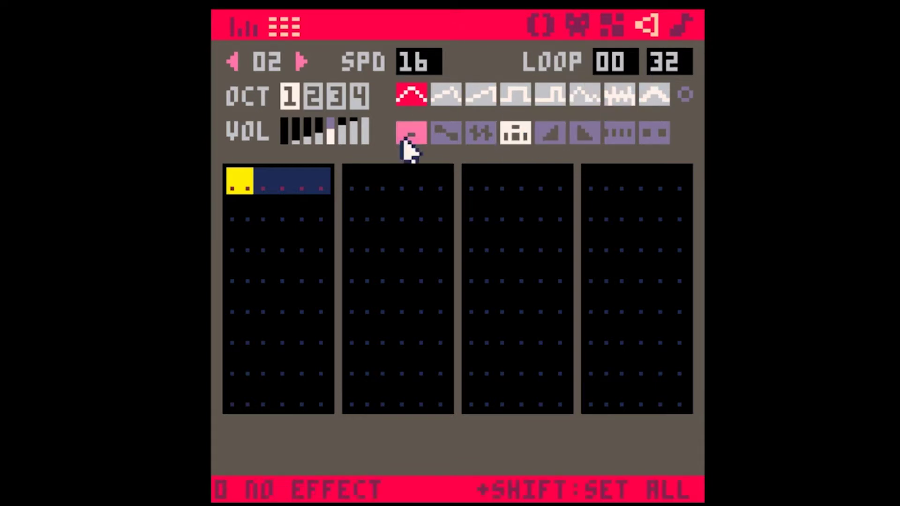
pyautogui.press('space')
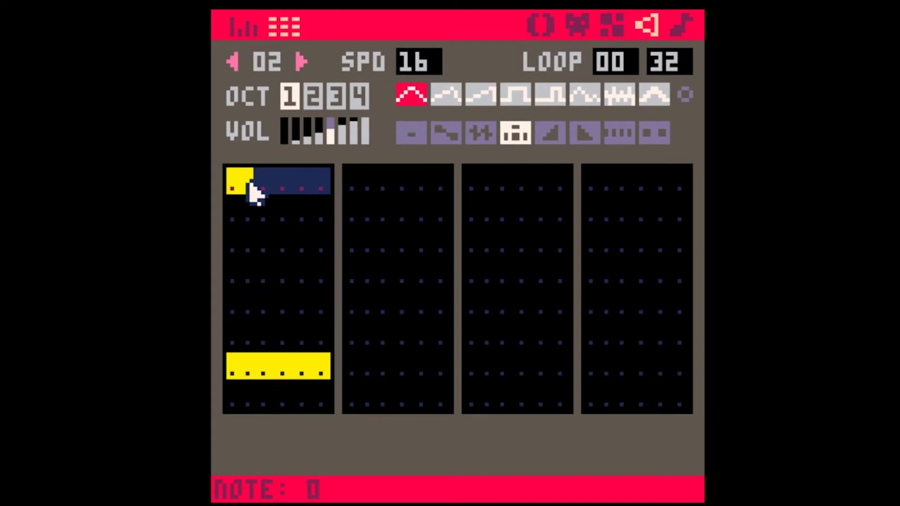
# - Enter low triangle C1 notes on every fourth step
pyautogui.press('z')
pyautogui.press('Down')
pyautogui.press('Down')
pyautogui.press('Down')
pyautogui.press('Up')
pyautogui.press('Down')
pyautogui.press('z')
pyautogui.press('Down')
pyautogui.press('Down')
pyautogui.press('Down')
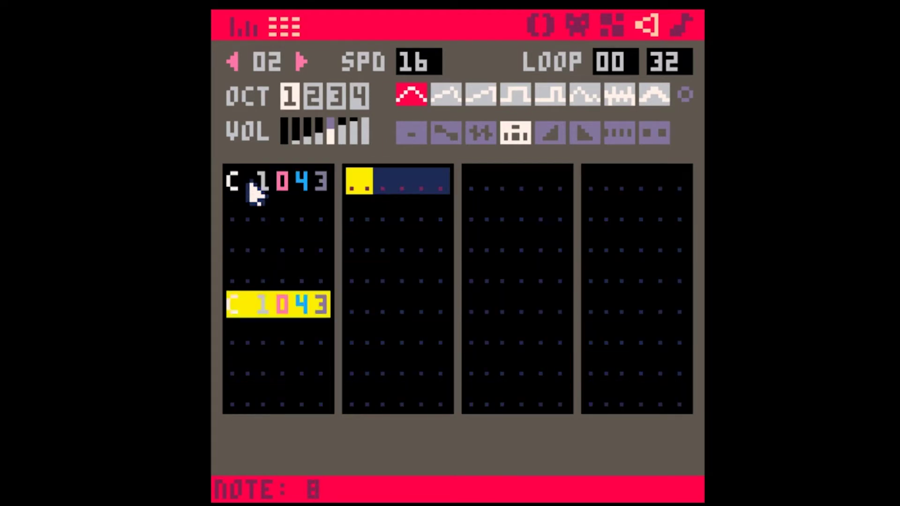
pyautogui.press('z')
pyautogui.press('Down')
pyautogui.press('Down')
pyautogui.press('Down')
pyautogui.press('z')
pyautogui.press('Down')
pyautogui.press('Down')
pyautogui.press('Down')
pyautogui.press('z')
pyautogui.press('Down')
pyautogui.press('Down')
pyautogui.press('Down')
pyautogui.press('z')
pyautogui.press('Down')
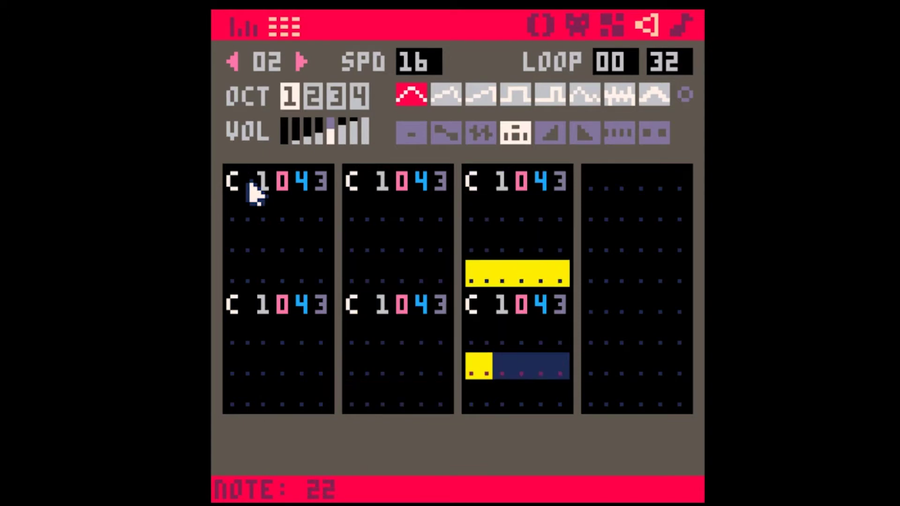
pyautogui.press('Down')
pyautogui.press('Down')
pyautogui.press('Down')
pyautogui.press('Up')
pyautogui.press('z')
pyautogui.press('Down')
pyautogui.press('Down')
pyautogui.press('Down')
pyautogui.press('Down')
pyautogui.press('Down')
pyautogui.press('Down')
pyautogui.press('Down')
pyautogui.press('Down')
# - Switch new notes to the noise instrument, fade-out effect and octave 4
pyautogui.click(618, 95)
pyautogui.click(584, 132)
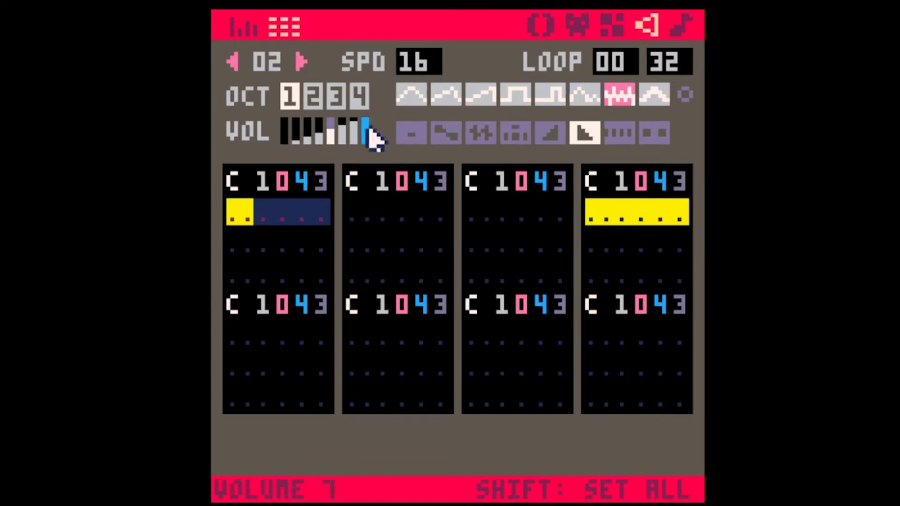
pyautogui.click(359, 95)
# - Fill the steps between the beats with quiet noise C4 fade-out notes
pyautogui.press('z')
pyautogui.press('Down')
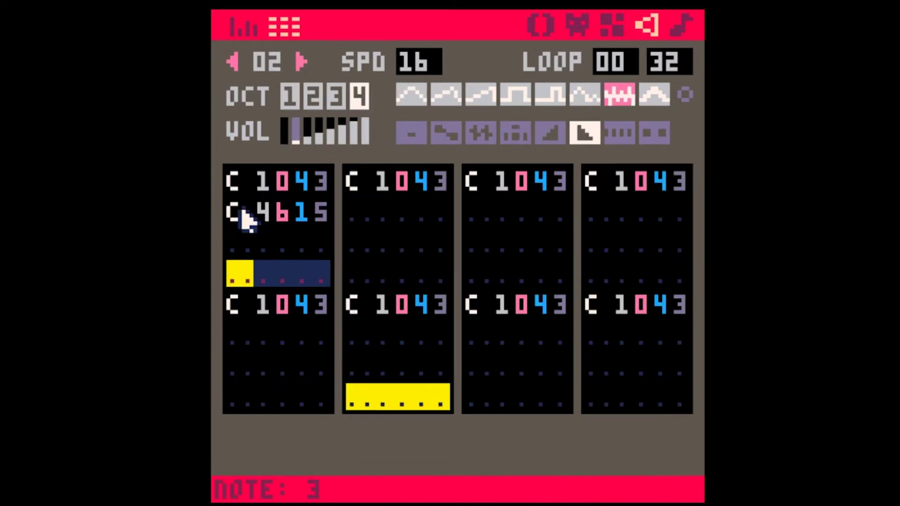
pyautogui.press('z')
pyautogui.press('Down')
pyautogui.press('z')
pyautogui.press('Down')
pyautogui.press('z')
pyautogui.press('Down')
pyautogui.press('Down')
pyautogui.press('z')
pyautogui.press('Down')
pyautogui.press('Down')
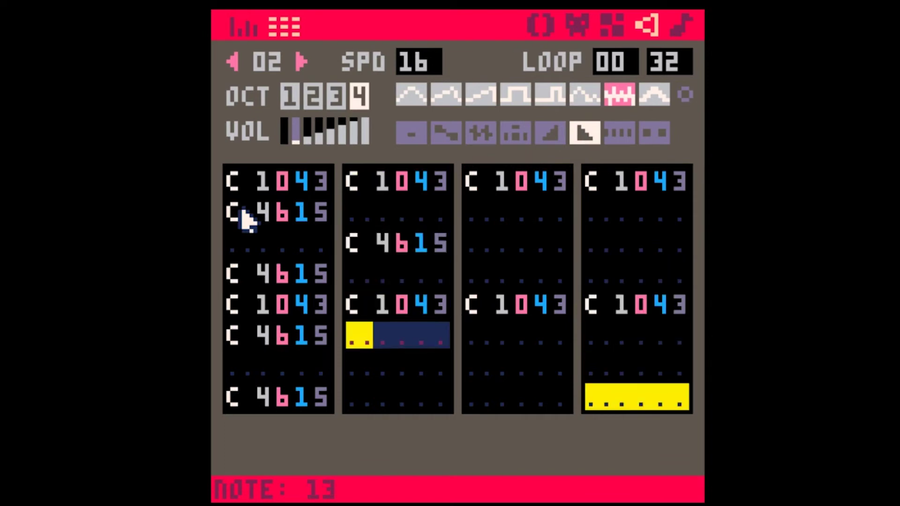
pyautogui.press('z')
pyautogui.press('Down')
pyautogui.press('z')
pyautogui.press('Down')
pyautogui.press('z')
pyautogui.press('z')
pyautogui.press('Down')
pyautogui.press('Down')
pyautogui.press('Down')
pyautogui.press('z')
pyautogui.press('Down')
pyautogui.press('z')
pyautogui.press('Down')
pyautogui.press('Down')
pyautogui.press('Down')
pyautogui.press('Down')
pyautogui.press('z')
pyautogui.press('Down')
pyautogui.press('z')
pyautogui.press('Down')
pyautogui.press('Down')
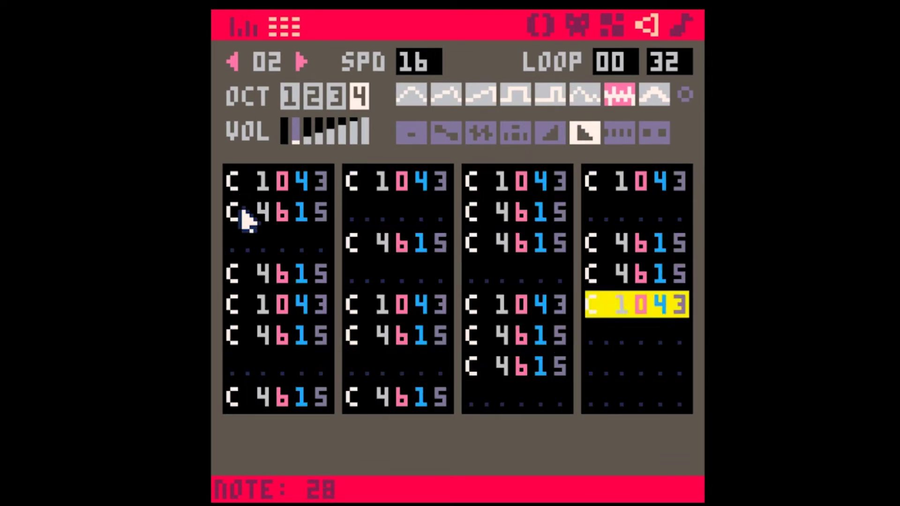
pyautogui.press('Down')
pyautogui.press('z')
pyautogui.press('Down')
pyautogui.press('z')
pyautogui.press('Up')
pyautogui.press('Up')
pyautogui.press('Up')
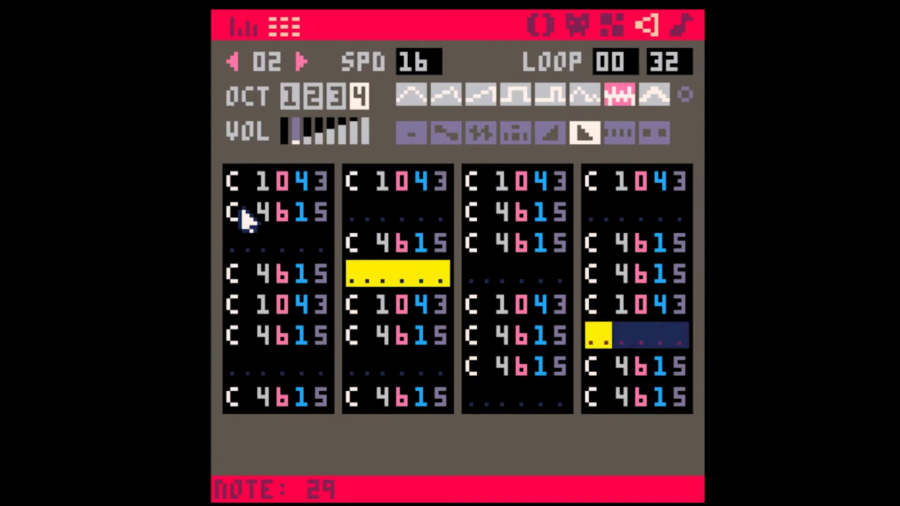
pyautogui.press('Up')
pyautogui.press('Up')
pyautogui.press('Up')
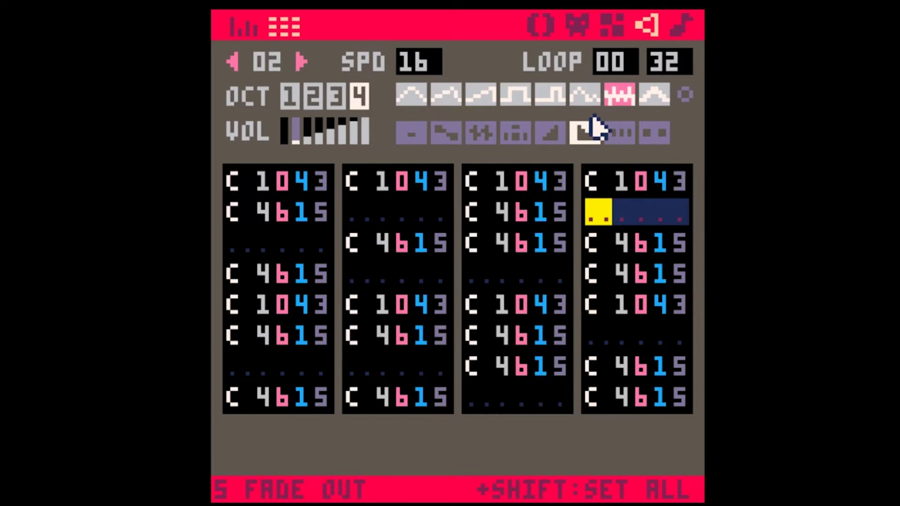
# - Open the music view and play pattern 00
pyautogui.click(238, 184)
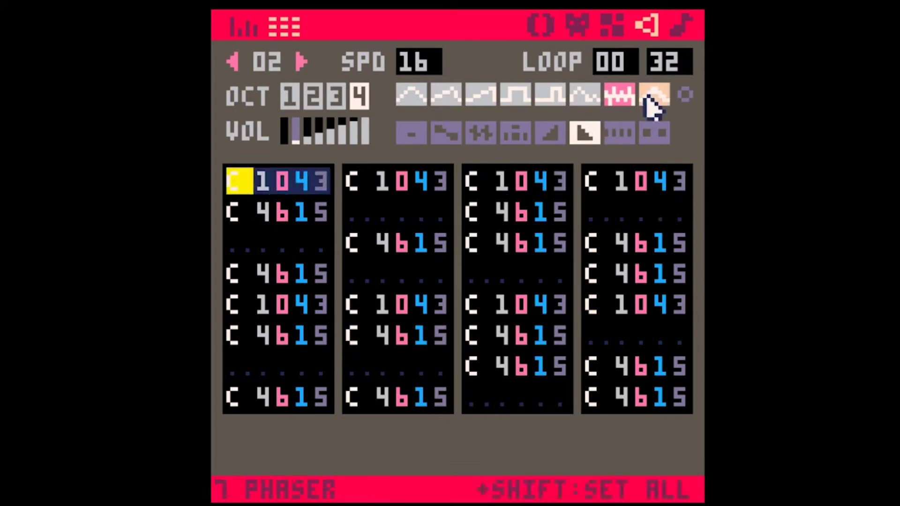
pyautogui.click(686, 29)
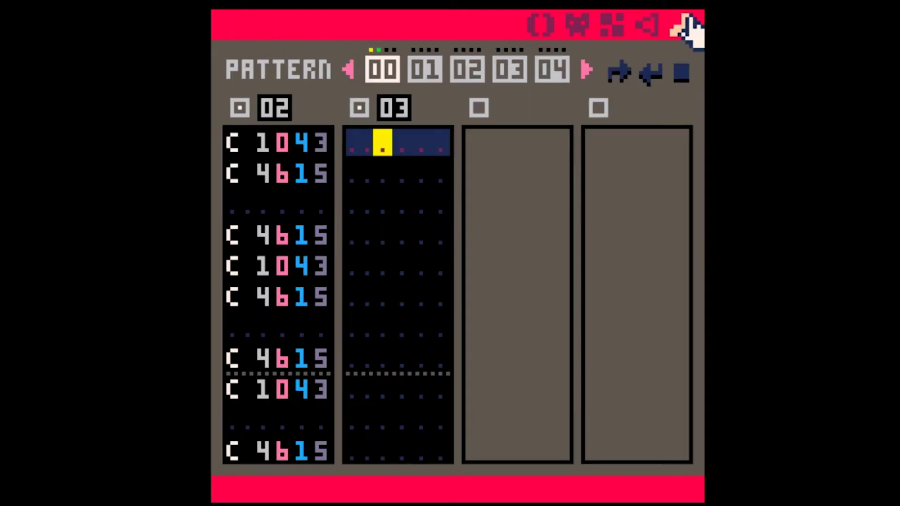
pyautogui.press('space')
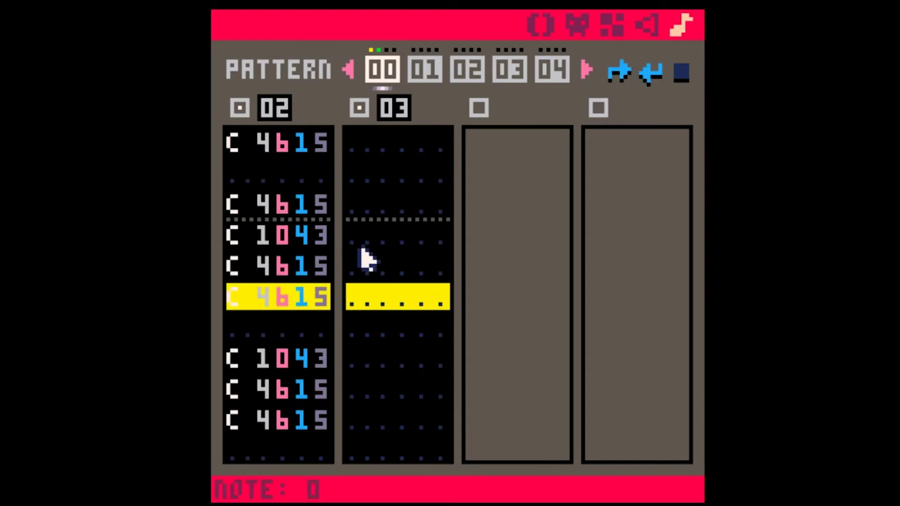
# - Enter C4 and D#4 notes in SFX 03 and give them instrument 3
pyautogui.click(374, 235)
pyautogui.scroll(7, 377, 239)
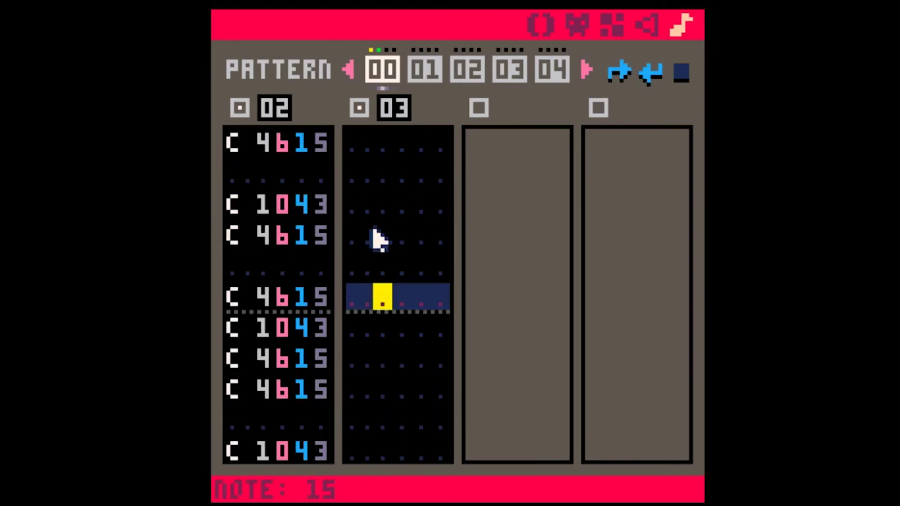
pyautogui.scroll(-4, 376, 239)
pyautogui.scroll(4, 377, 239)
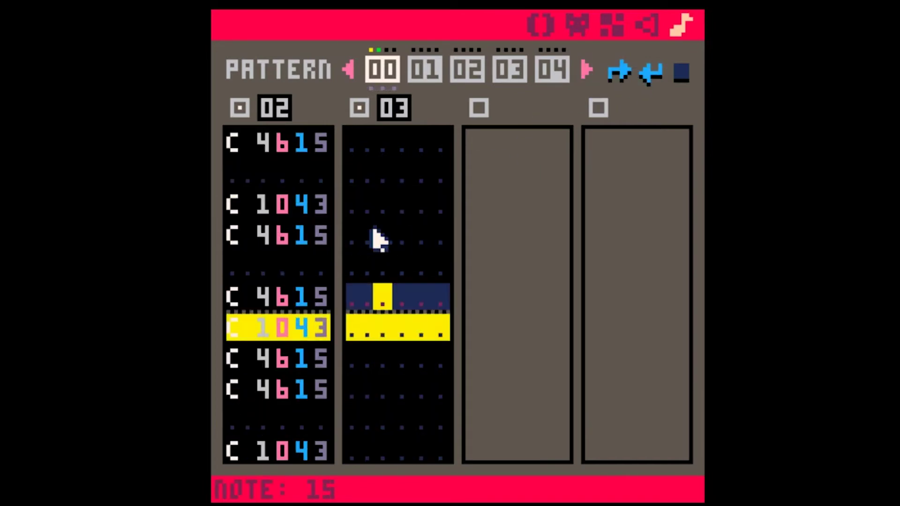
pyautogui.scroll(2, 376, 240)
pyautogui.scroll(10, 376, 239)
pyautogui.scroll(3, 376, 239)
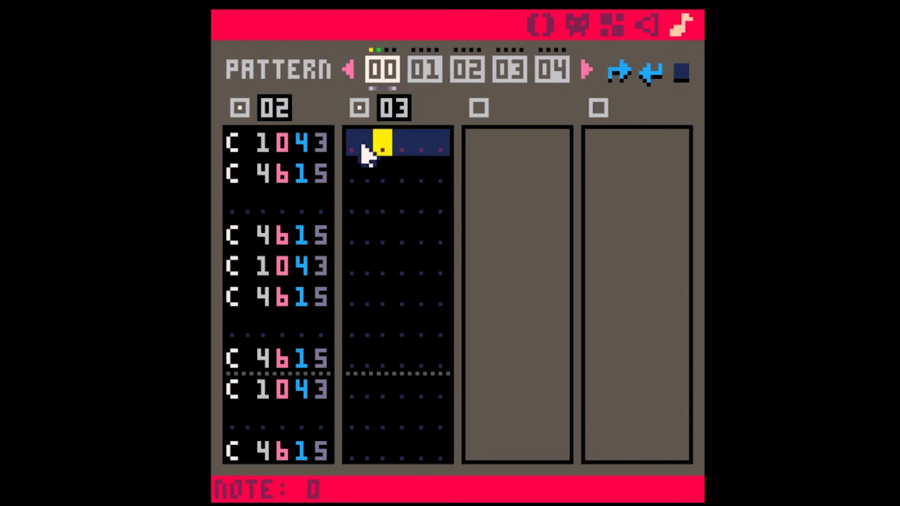
pyautogui.press('space')
pyautogui.press('z')
pyautogui.press('z')
pyautogui.press('z')
pyautogui.press('z')
pyautogui.press('d')
pyautogui.press('d')
pyautogui.press('d')
pyautogui.scroll(7, 404, 162)
pyautogui.click(408, 151)
pyautogui.write('3333333')
pyautogui.scroll(7, 383, 175)
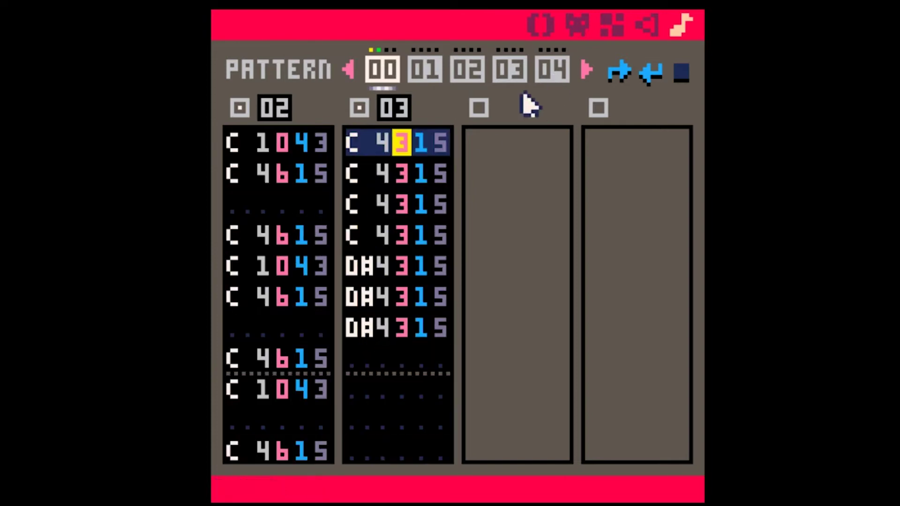
# - Copy the first notes and paste them repeatedly to fill the rest of SFX 03
pyautogui.moveTo(372, 145); pyautogui.dragTo(435, 314)
pyautogui.hotkey('ctrl', 'c')
pyautogui.click(377, 331)
pyautogui.hotkey('ctrl', 'v')
pyautogui.press('space')
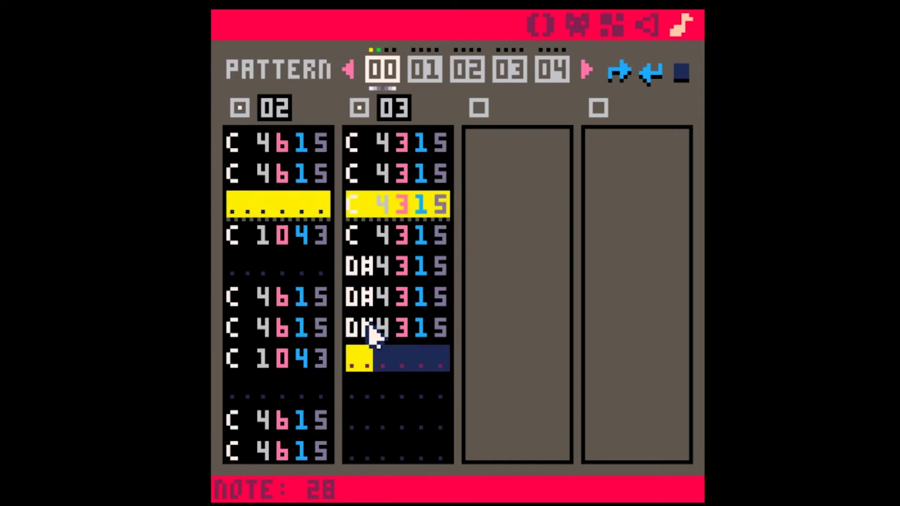
pyautogui.hotkey('ctrl', 'v')
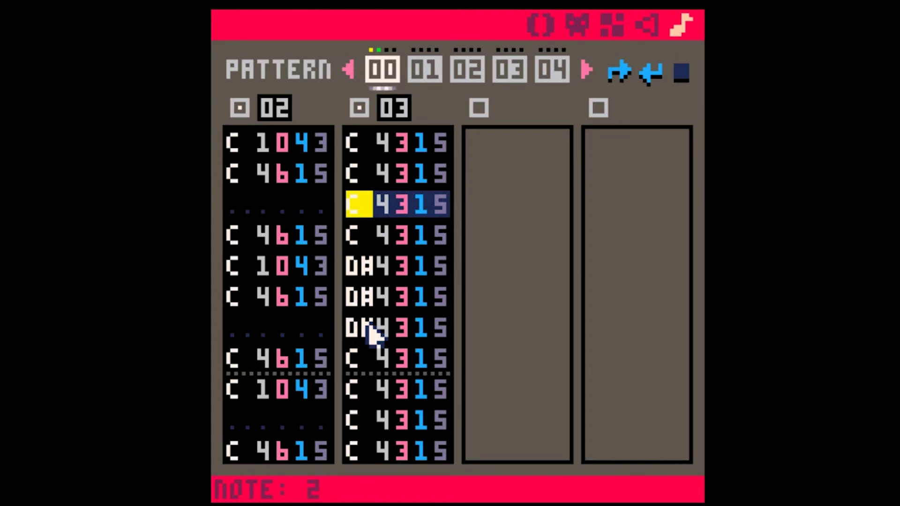
# - Back in the SFX editor, play and stop SFX 03 while moving through its notes
pyautogui.click(651, 32)
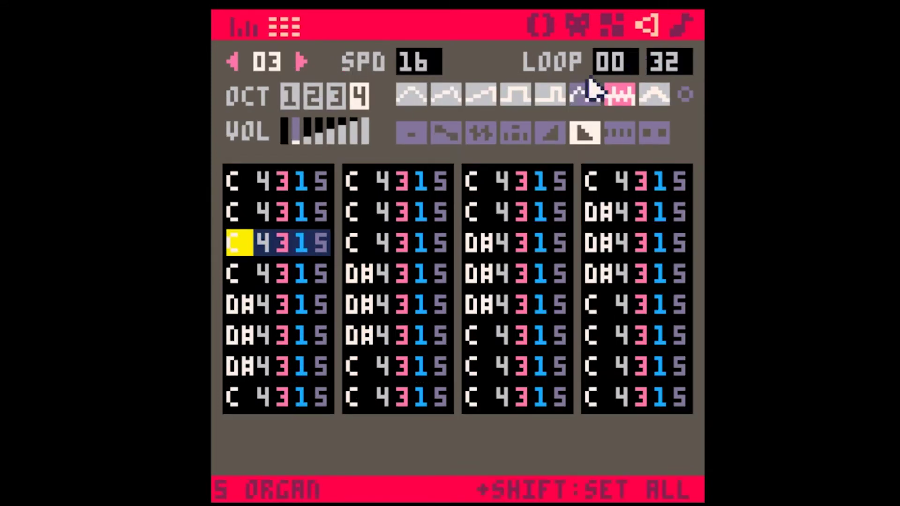
pyautogui.click(384, 182)
pyautogui.press('Left')
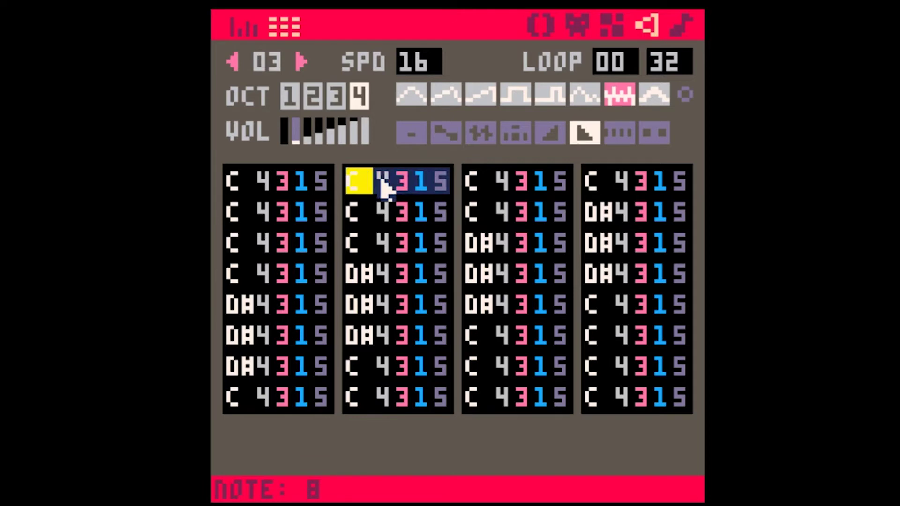
pyautogui.press('space')
pyautogui.press('pagedown')
pyautogui.press('pagedown')
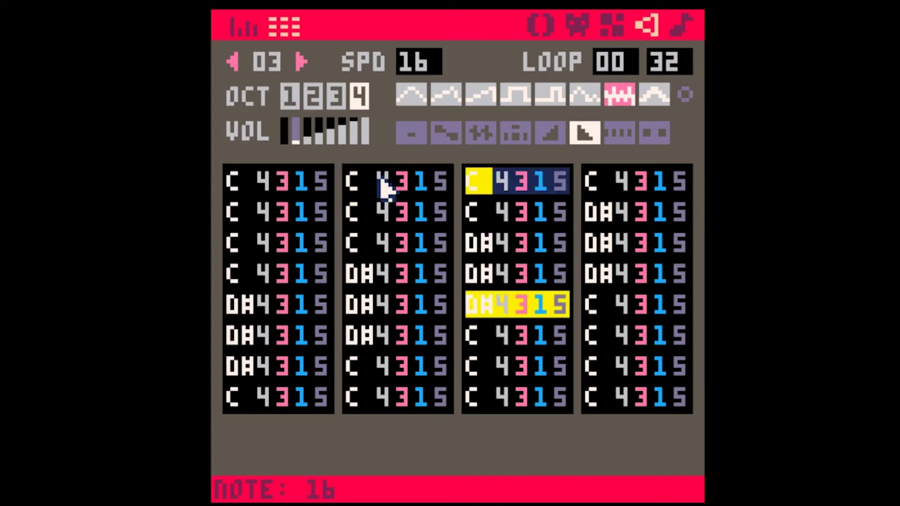
pyautogui.press('space')
pyautogui.press('pagedown')
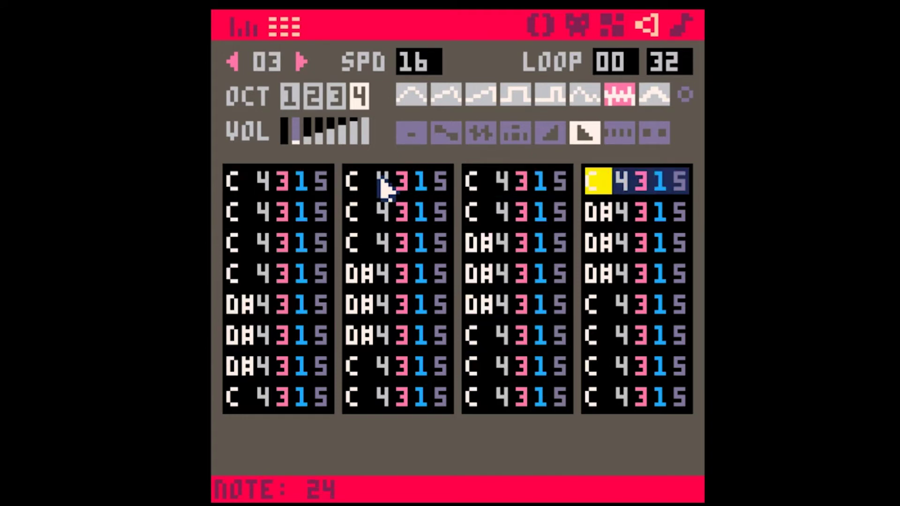
pyautogui.press('space')
pyautogui.press('space')
pyautogui.press('space')
pyautogui.press('space')
pyautogui.press('pageup')
pyautogui.press('space')
pyautogui.press('space')
pyautogui.press('Down')
pyautogui.press('Down')
pyautogui.press('Down')
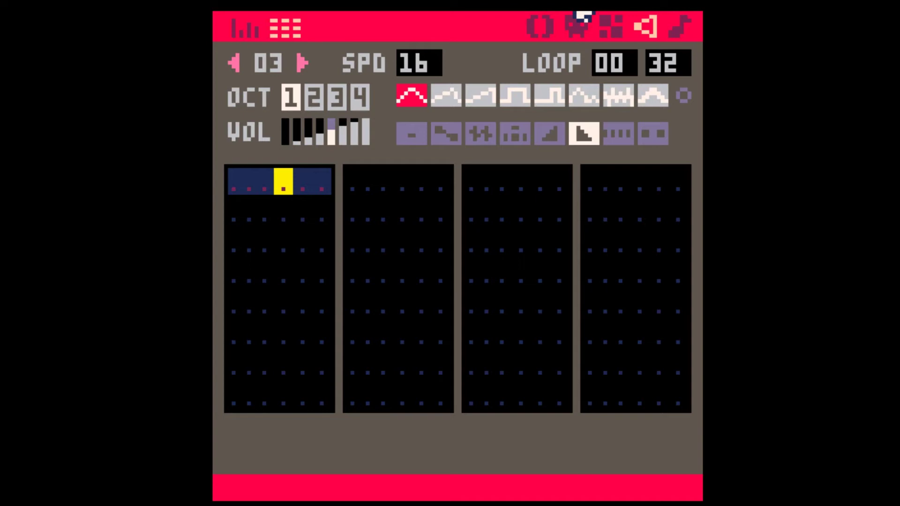
# - From the first row, enter the C-E-G-B arpeggio (z, c, b, m) repeatedly through all 32 notes
pyautogui.click(247, 184)
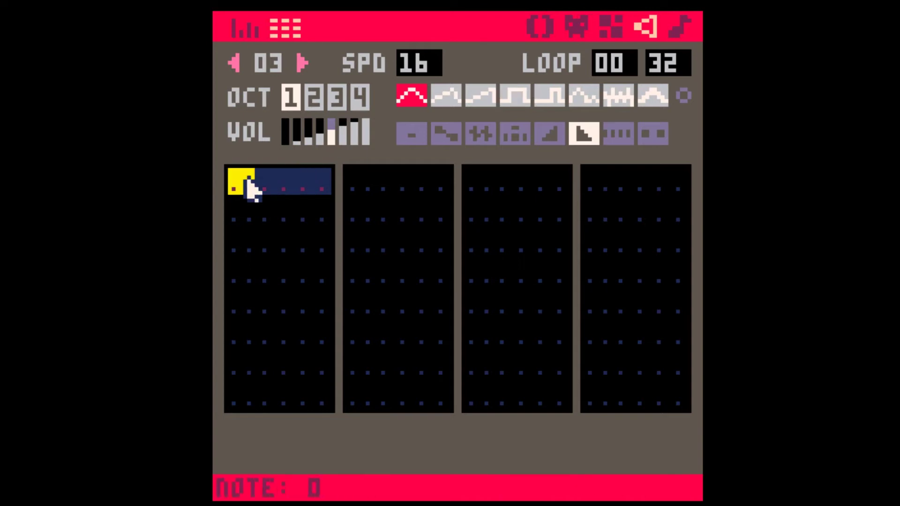
pyautogui.press('z')
pyautogui.press('c')
pyautogui.press('b')
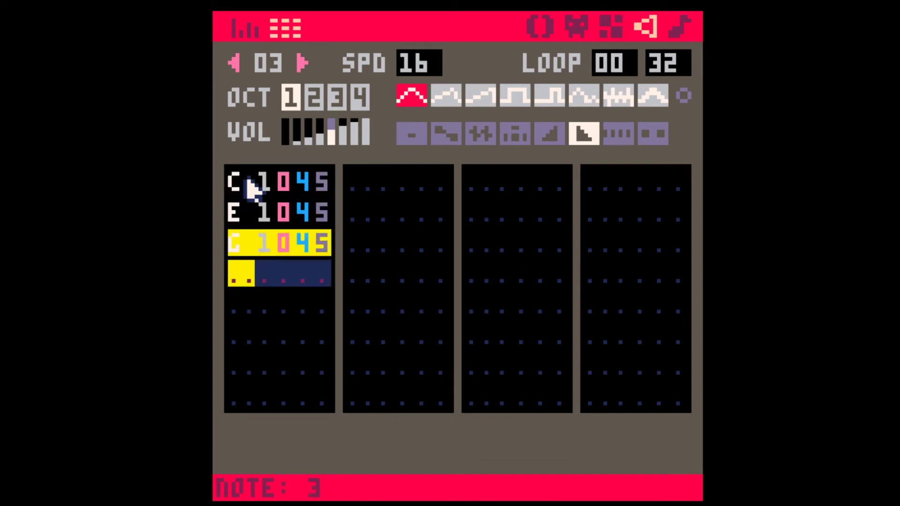
pyautogui.press('m')
pyautogui.press('z')
pyautogui.press('c')
pyautogui.press('b')
pyautogui.press('m')
pyautogui.press('z')
pyautogui.press('c')
pyautogui.press('b')
pyautogui.press('m')
pyautogui.press('z')
pyautogui.press('c')
pyautogui.press('b')
pyautogui.press('m')
pyautogui.press('z')
pyautogui.press('c')
pyautogui.press('b')
pyautogui.press('m')
pyautogui.press('z')
pyautogui.press('c')
pyautogui.press('b')
pyautogui.press('m')
pyautogui.press('z')
pyautogui.press('c')
pyautogui.press('b')
pyautogui.press('m')
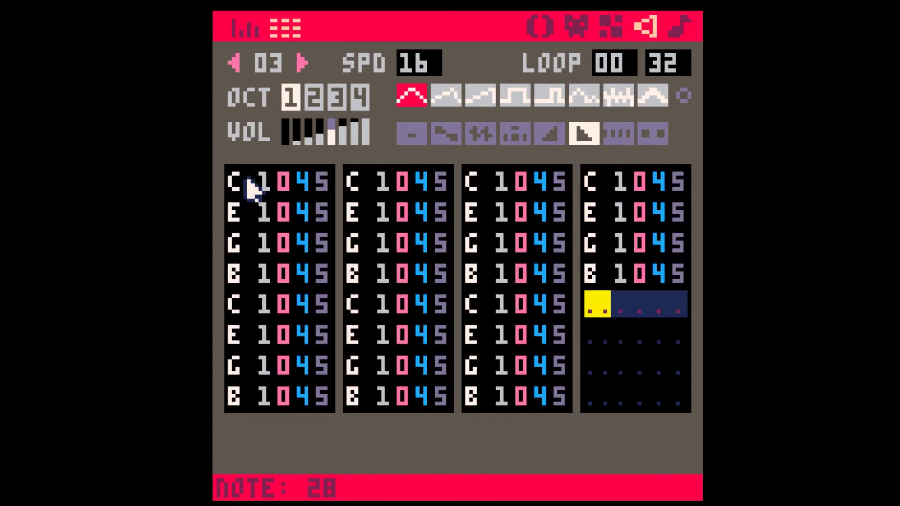
pyautogui.press('z')
pyautogui.press('c')
pyautogui.press('b')
pyautogui.press('m')
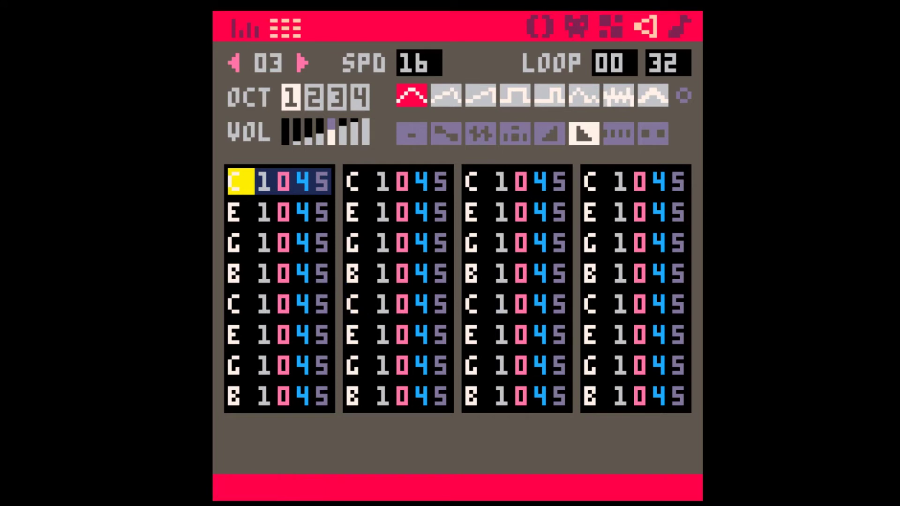
# - Select all 32 notes, transpose them up three times and down twice, then deselect
pyautogui.keyDown('shift'); pyautogui.click(678, 398); pyautogui.keyUp('shift')
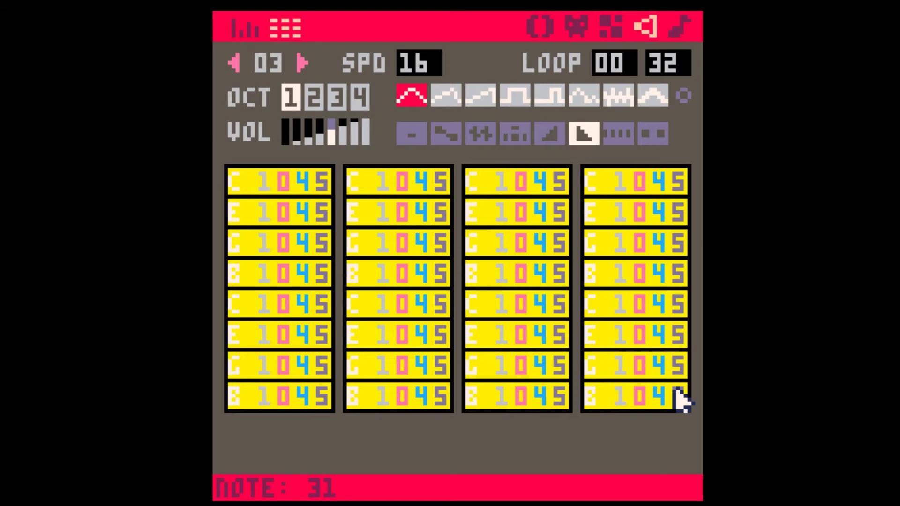
pyautogui.hotkey('ctrl', 'Up')
pyautogui.hotkey('ctrl', 'Up')
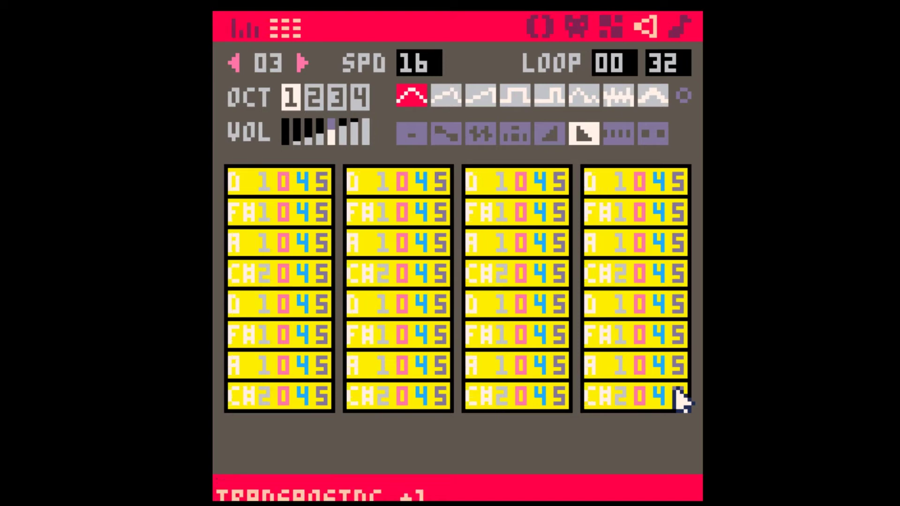
pyautogui.hotkey('ctrl', 'Up')
pyautogui.hotkey('ctrl', 'Up')
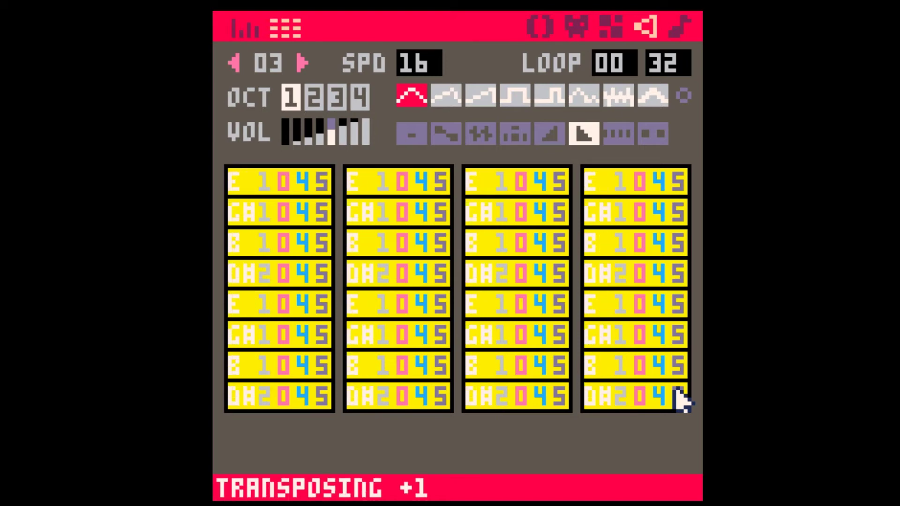
pyautogui.hotkey('ctrl', 'Up')
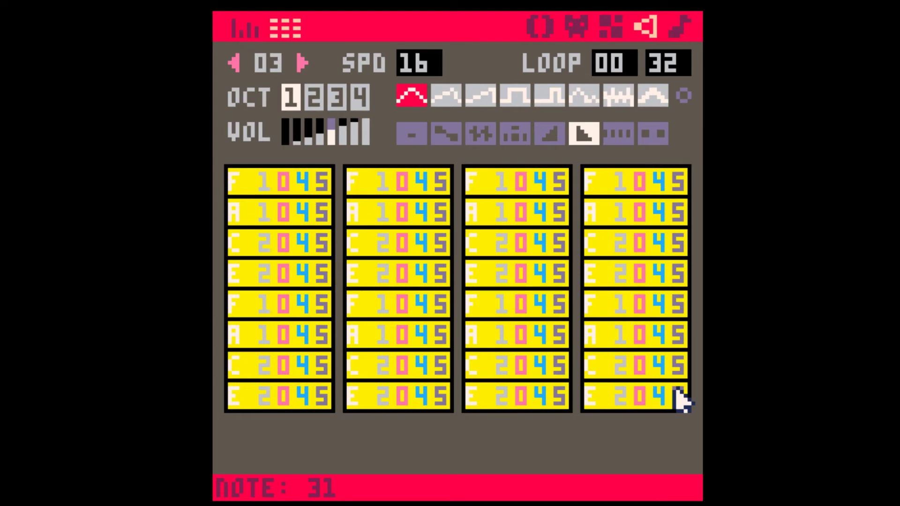
pyautogui.hotkey('ctrl', 'Down')
pyautogui.hotkey('ctrl', 'Down')
pyautogui.hotkey('ctrl', 'Down')
pyautogui.hotkey('ctrl', 'Down')
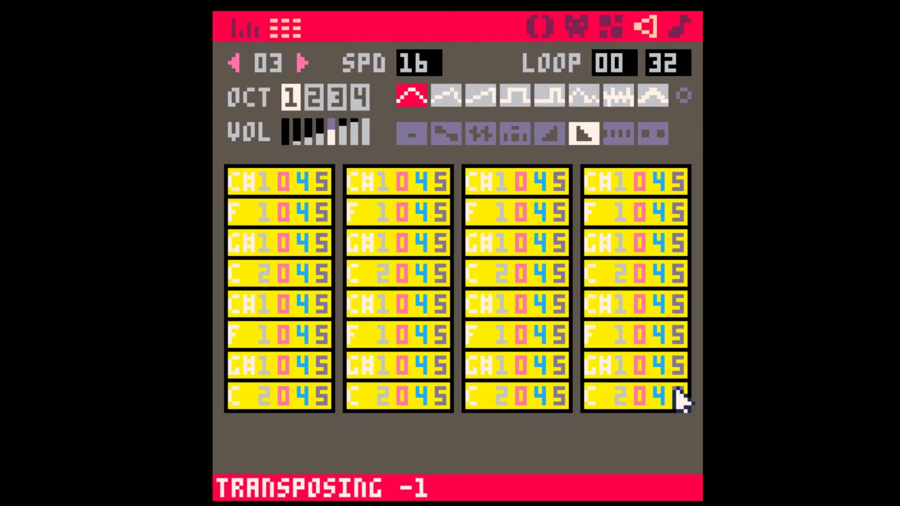
pyautogui.hotkey('ctrl', 'Down')
pyautogui.click(238, 185)
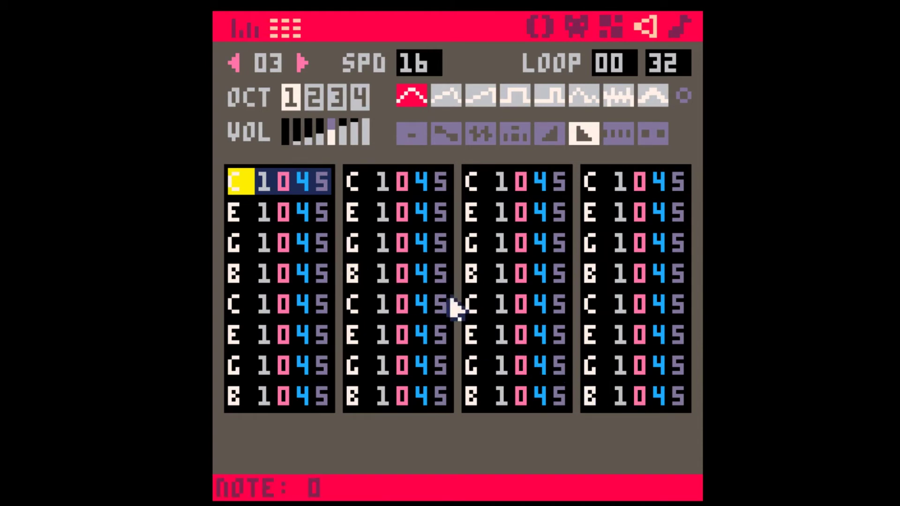
# - Reselect all notes and Ctrl-scroll upward until every note reads D#5
pyautogui.keyDown('shift'); pyautogui.click(672, 401); pyautogui.keyUp('shift')
pyautogui.press('ctrl')
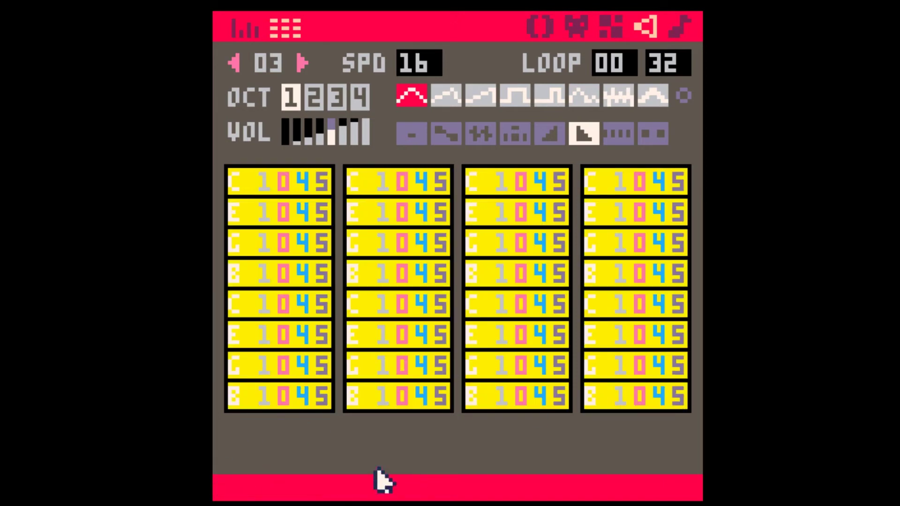
pyautogui.press('ctrl')
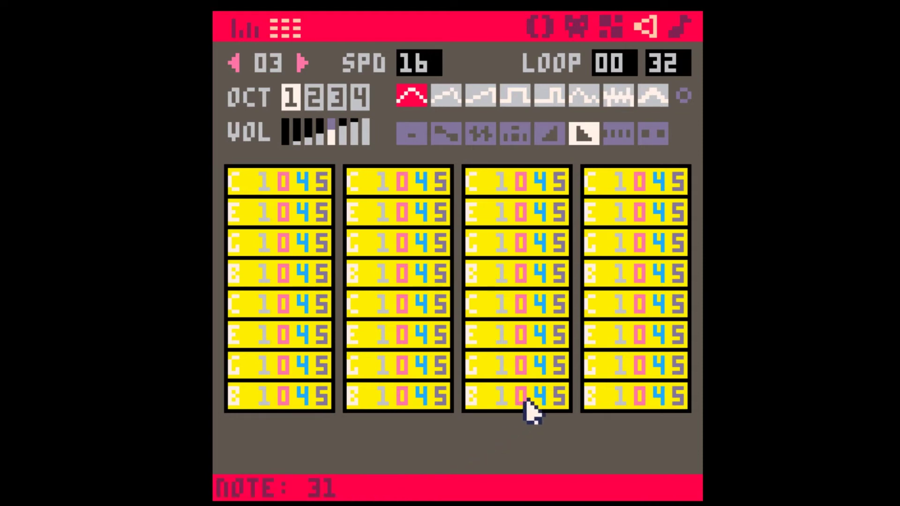
pyautogui.press('ctrl')
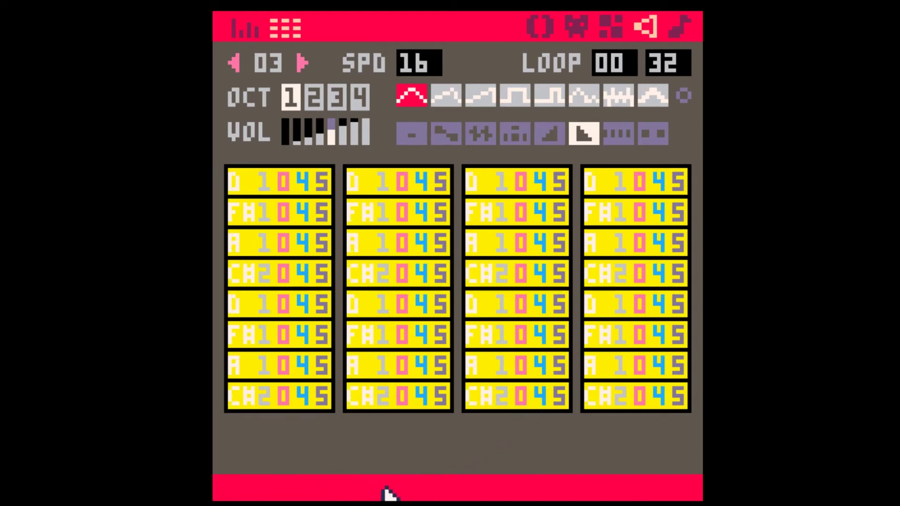
pyautogui.scroll(-3, 386, 492)
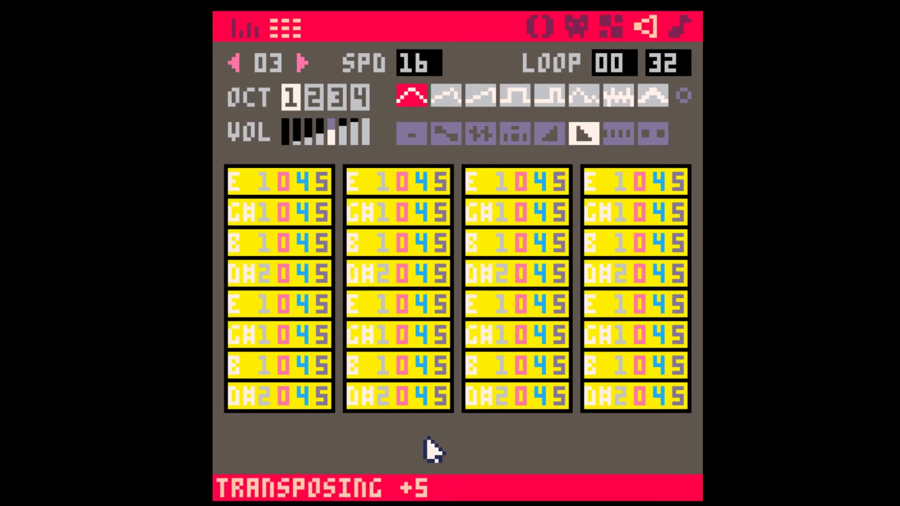
pyautogui.scroll(2, 436, 453)
pyautogui.scroll(2, 432, 452)
pyautogui.scroll(5, 430, 452)
pyautogui.scroll(4, 427, 449)
pyautogui.scroll(1, 427, 450)
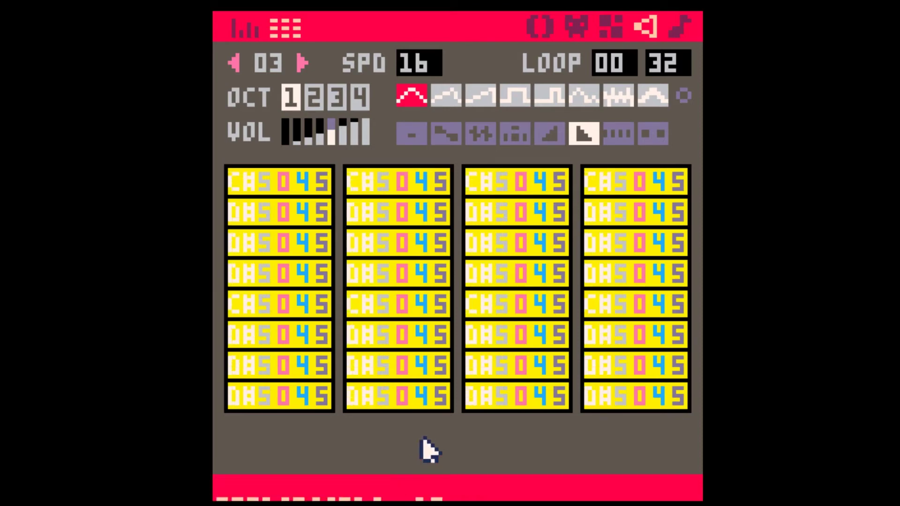
pyautogui.scroll(1, 417, 494)
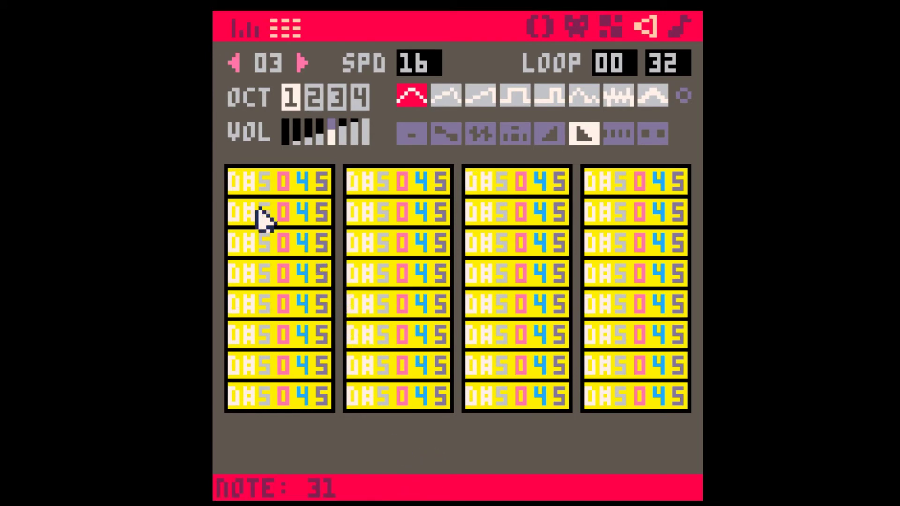
# - Re-enter C, E, G, B as the first four notes of SFX 03
pyautogui.click(235, 184)
pyautogui.press('z')
pyautogui.press('c')
pyautogui.press('b')
pyautogui.press('q')
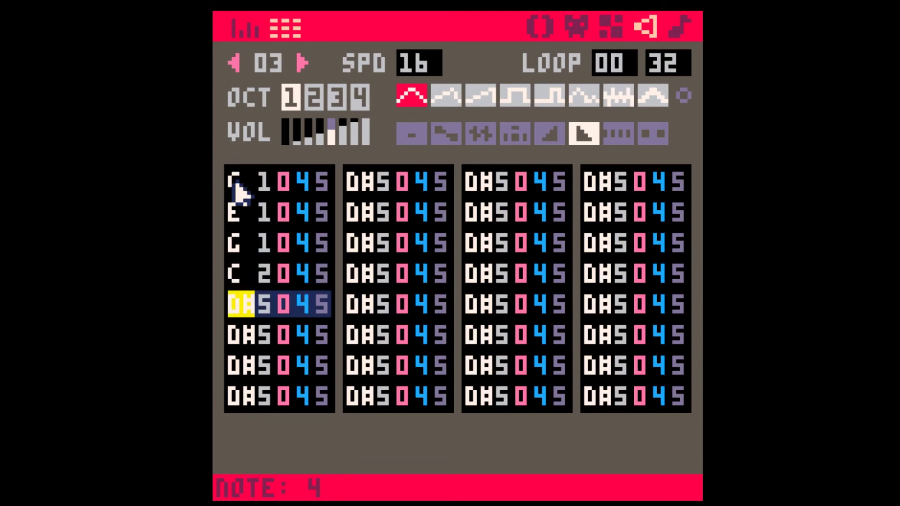
pyautogui.click(236, 186)
pyautogui.click(236, 274)
pyautogui.write('m')
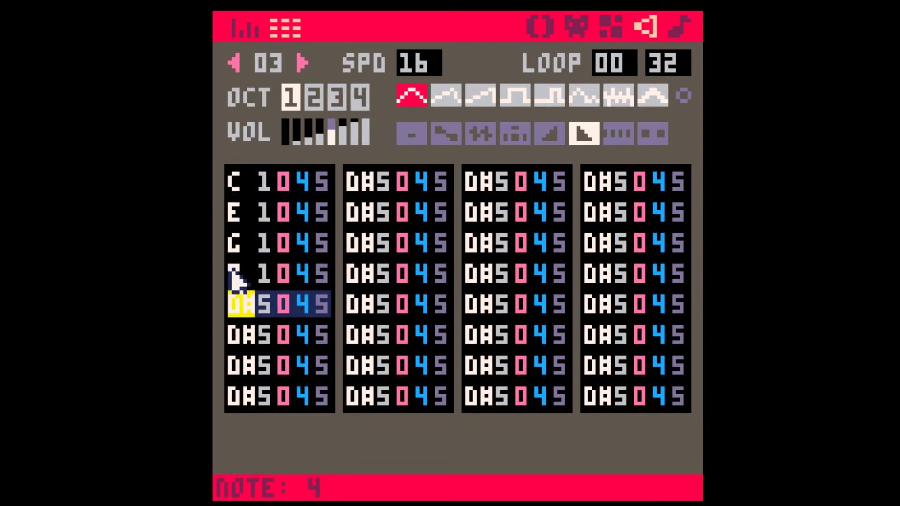
# - Copy the four opening notes and paste them into the next two groups of rows
pyautogui.click(239, 185)
pyautogui.keyDown('shift'); pyautogui.click(328, 267); pyautogui.keyUp('shift')
pyautogui.hotkey('ctrl', 'c')
pyautogui.click(255, 305)
pyautogui.hotkey('ctrl', 'v')
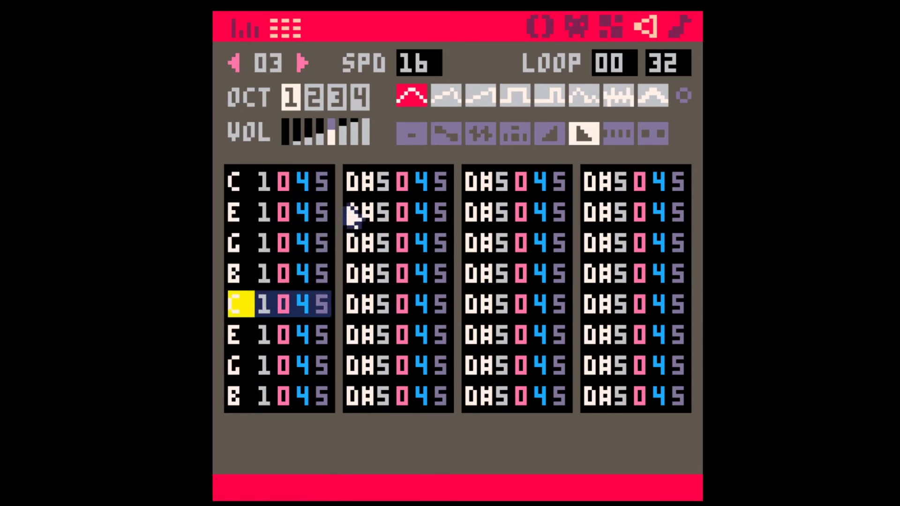
pyautogui.click(355, 184)
pyautogui.click(358, 304)
pyautogui.hotkey('ctrl', 'v')
# - Paste the arpeggio into the remaining rows and select every note after the first four
pyautogui.click(472, 185)
pyautogui.hotkey('ctrl', 'v')
pyautogui.click(476, 305)
pyautogui.hotkey('ctrl', 'v')
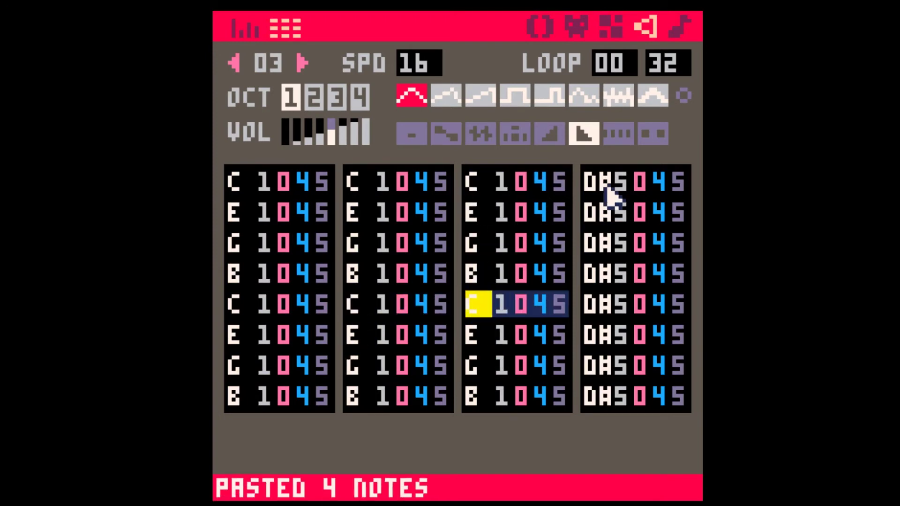
pyautogui.click(588, 185)
pyautogui.hotkey('ctrl', 'v')
pyautogui.click(596, 307)
pyautogui.hotkey('ctrl', 'v')
pyautogui.click(243, 305)
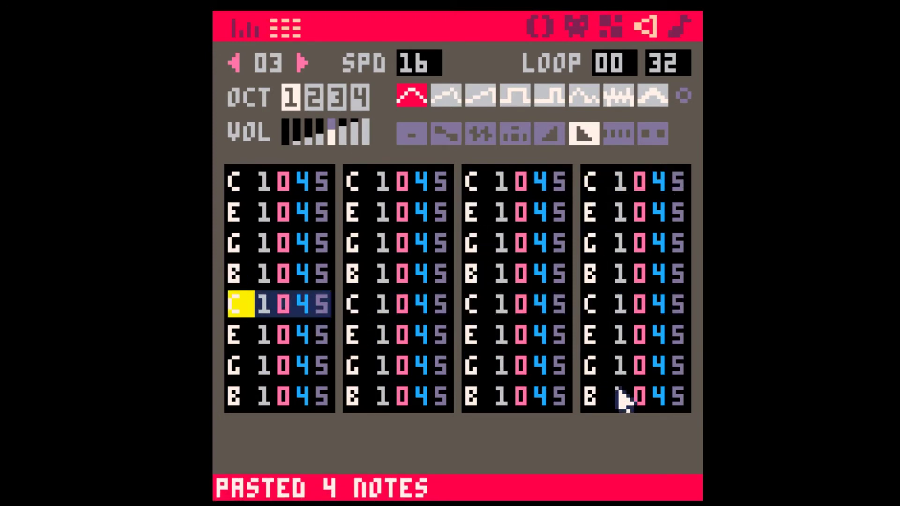
pyautogui.keyDown('shift'); pyautogui.click(686, 402); pyautogui.keyUp('shift')
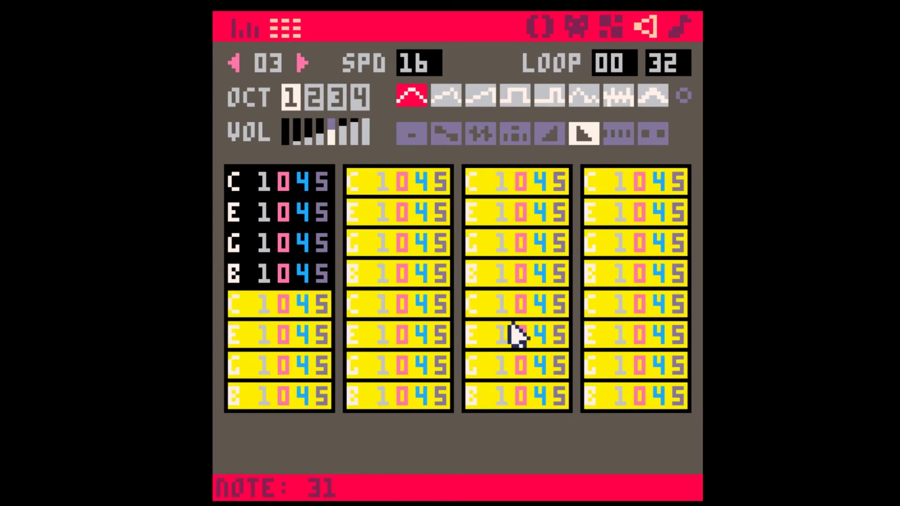
# - Raise notes five onward a semitone, then columns 2 onward, then columns 3–4
pyautogui.hotkey('ctrl', 'Up')
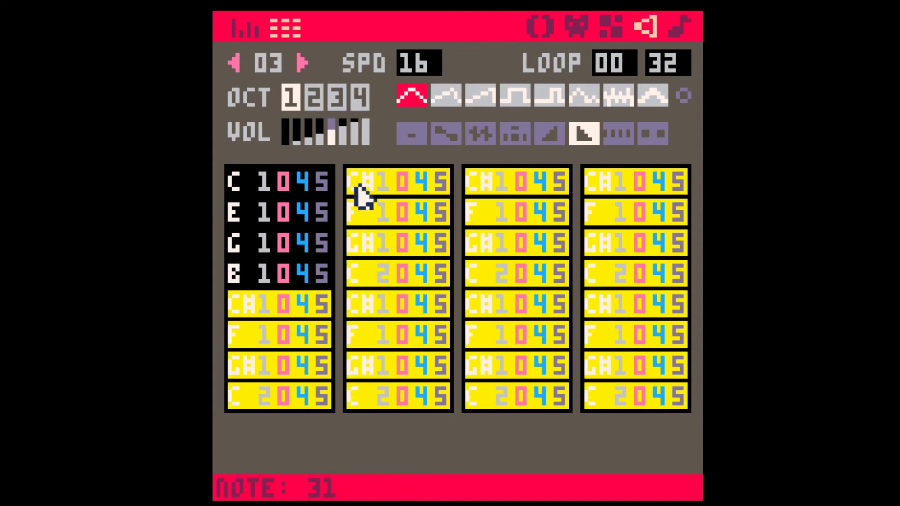
pyautogui.click(355, 183)
pyautogui.keyDown('shift'); pyautogui.click(668, 398); pyautogui.keyUp('shift')
pyautogui.hotkey('ctrl', 'Up')
pyautogui.click(363, 314)
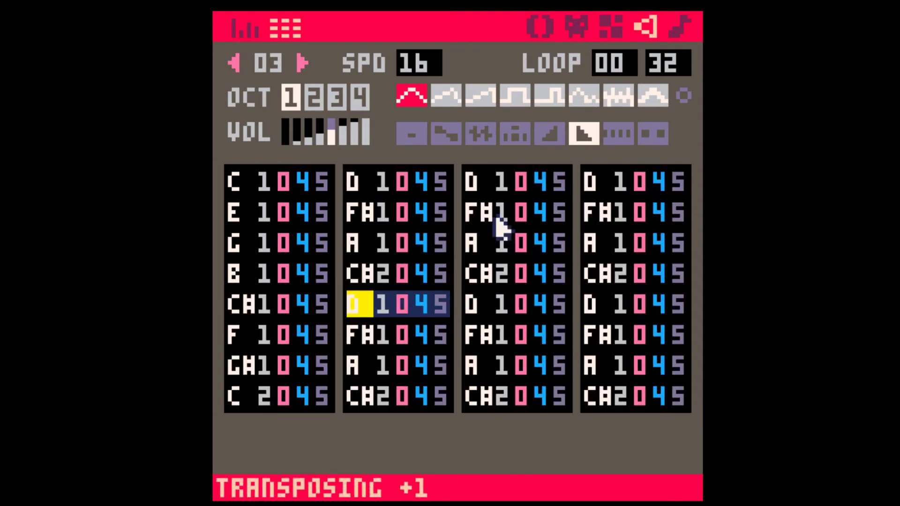
pyautogui.keyDown('shift'); pyautogui.click(680, 397); pyautogui.keyUp('shift')
pyautogui.hotkey('ctrl', 'Up')
pyautogui.click(474, 184)
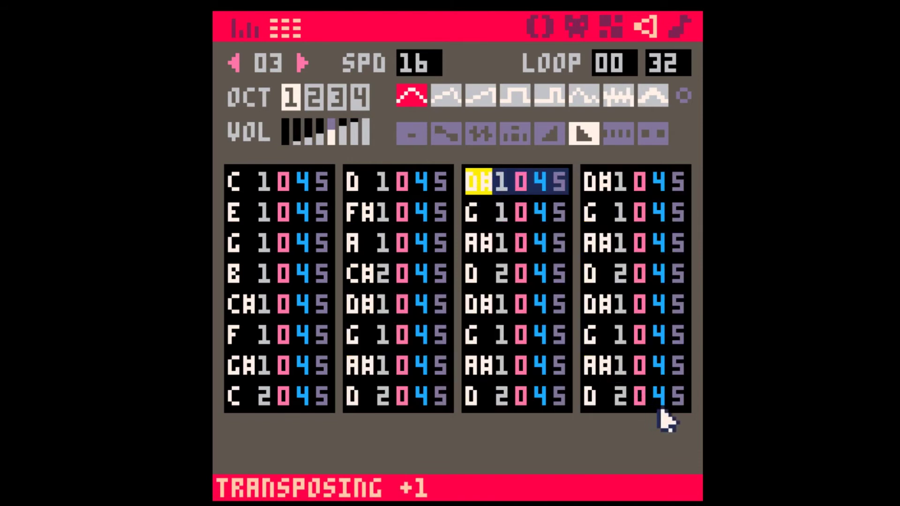
pyautogui.keyDown('shift'); pyautogui.click(667, 412); pyautogui.keyUp('shift')
pyautogui.hotkey('ctrl', 'Up')
# - Raise column 3 from row 5, column 4, and the last four notes; lower speed to 08
pyautogui.click(482, 309)
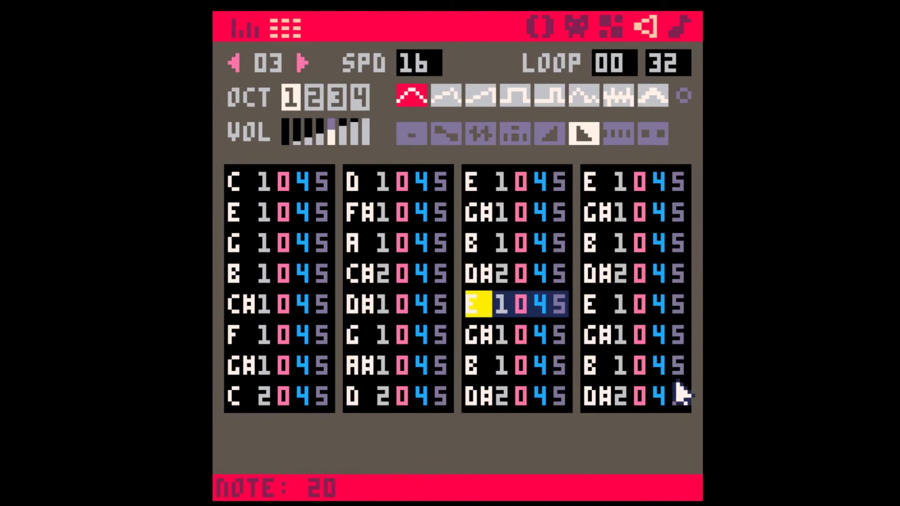
pyautogui.keyDown('shift'); pyautogui.click(685, 397); pyautogui.keyUp('shift')
pyautogui.hotkey('ctrl', 'Up')
pyautogui.click(598, 183)
pyautogui.keyDown('shift'); pyautogui.click(679, 394); pyautogui.keyUp('shift')
pyautogui.hotkey('ctrl', 'Up')
pyautogui.click(598, 311)
pyautogui.keyDown('shift'); pyautogui.click(674, 399); pyautogui.keyUp('shift')
pyautogui.hotkey('ctrl', 'Up')
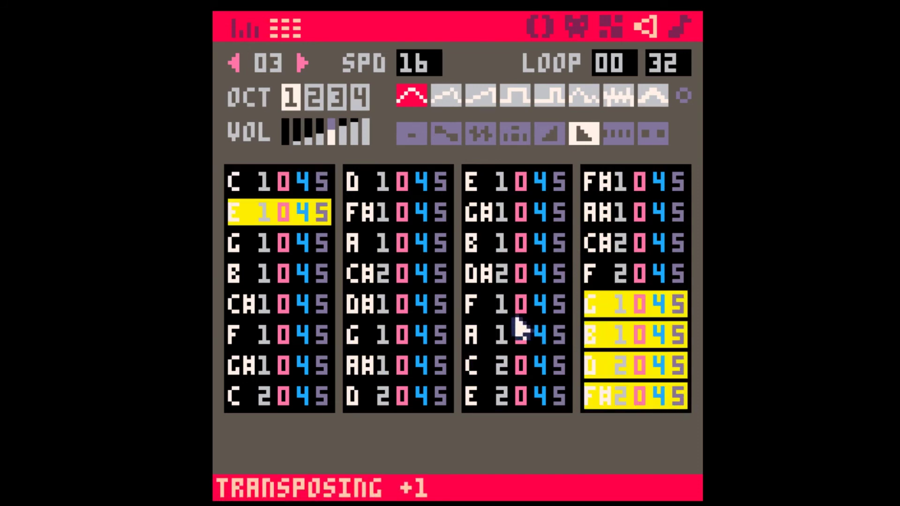
pyautogui.moveTo(428, 67); pyautogui.dragTo(429, 73)
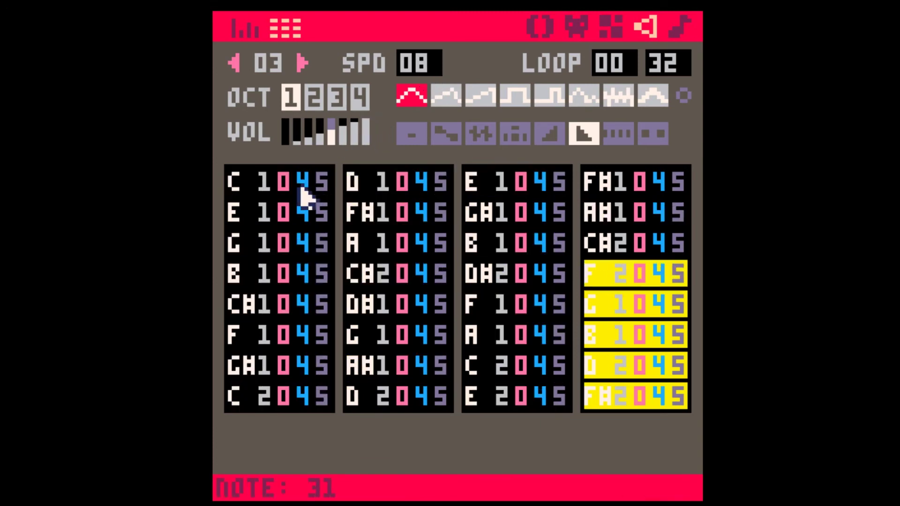
pyautogui.click(240, 183)
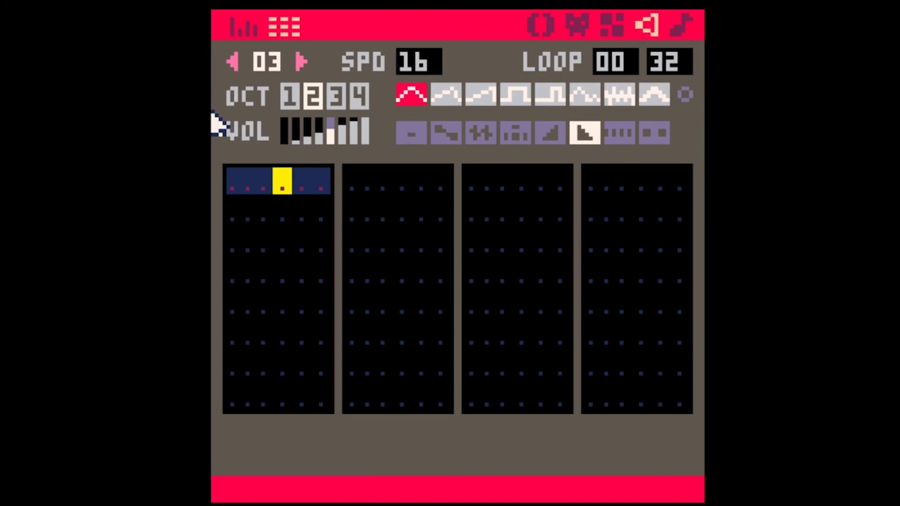
# - Enable custom SFX instruments 0–7 and move from SFX 00 to the empty SFX 01
pyautogui.click(682, 93)
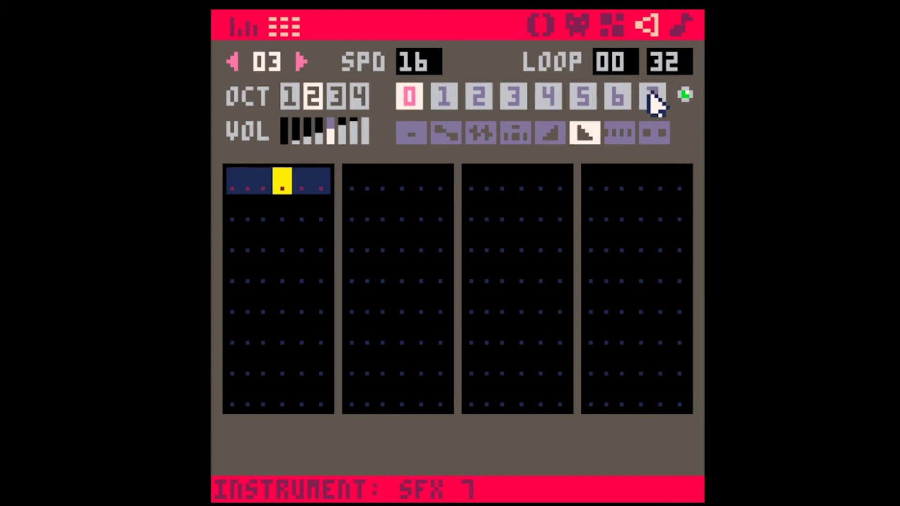
pyautogui.click(232, 62)
pyautogui.click(232, 62)
pyautogui.click(233, 62)
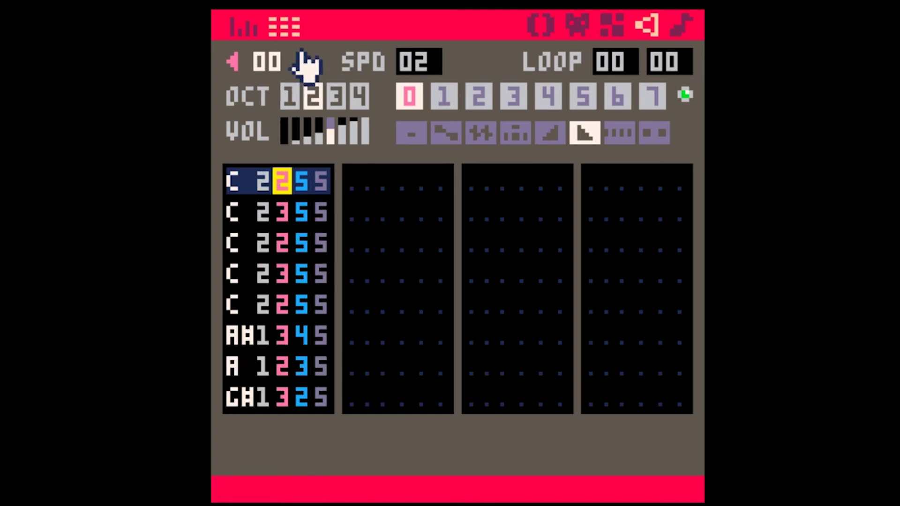
pyautogui.click(302, 63)
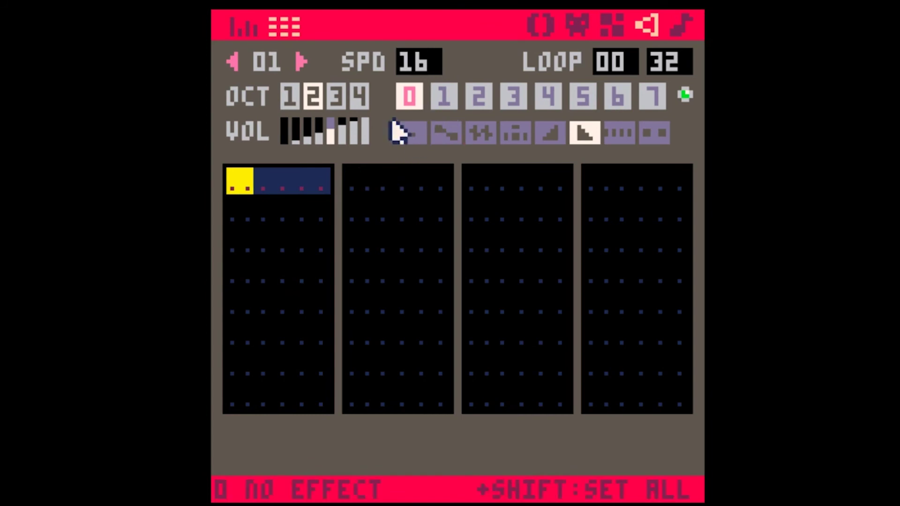
# - Enter the first 16 notes, repeating C2, D#2, F2, G2, A#2, C3
pyautogui.press('z')
pyautogui.press('d')
pyautogui.press('v')
pyautogui.press('b')
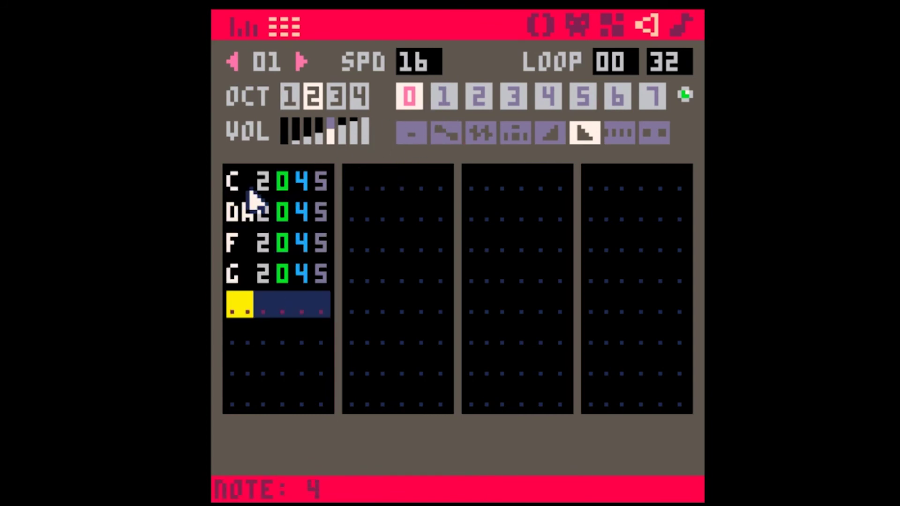
pyautogui.press('j')
pyautogui.press('q')
pyautogui.press('z')
pyautogui.press('d')
pyautogui.press('v')
pyautogui.press('b')
pyautogui.press('j')
pyautogui.press('q')
pyautogui.press('z')
pyautogui.press('d')
pyautogui.press('v')
pyautogui.press('b')
# - Enter the remaining 16 notes of the repeating melody in columns 3 and 4
pyautogui.press('j')
pyautogui.press('q')
pyautogui.press('z')
pyautogui.press('d')
pyautogui.press('v')
pyautogui.press('b')
pyautogui.press('j')
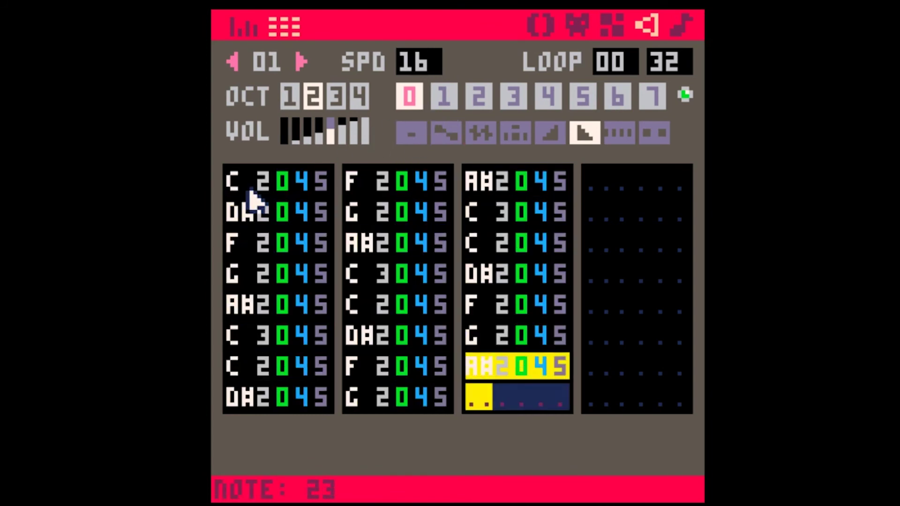
pyautogui.press('q')
pyautogui.press('z')
pyautogui.press('d')
pyautogui.press('v')
pyautogui.press('b')
pyautogui.press('j')
pyautogui.press('q')
pyautogui.press('z')
pyautogui.press('d')
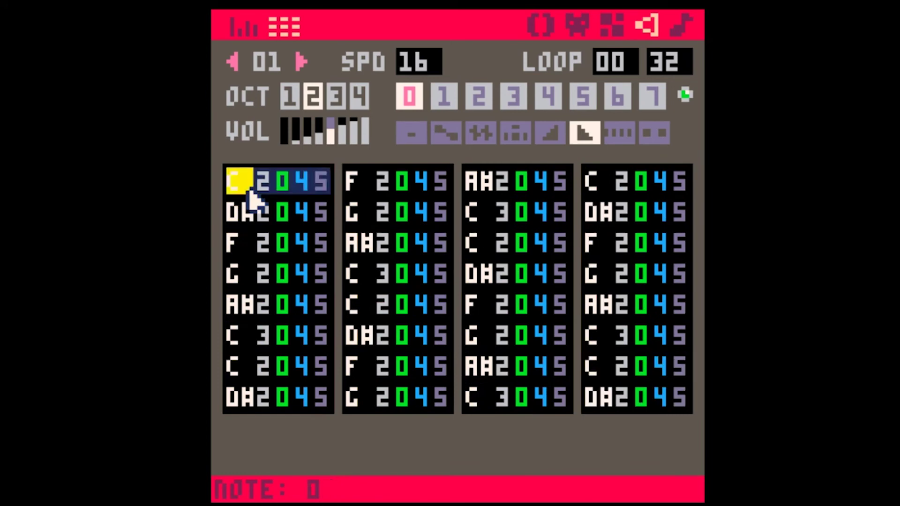
# - Set every note to volume 7, clear effects, then set all effects to fade in
pyautogui.keyDown('shift'); pyautogui.click(364, 132); pyautogui.keyUp('shift')
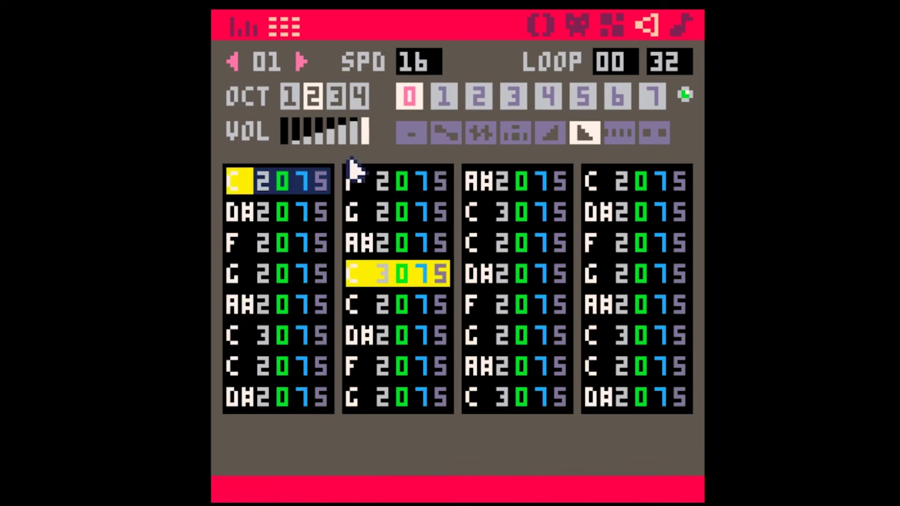
pyautogui.keyDown('shift'); pyautogui.click(399, 137); pyautogui.keyUp('shift')
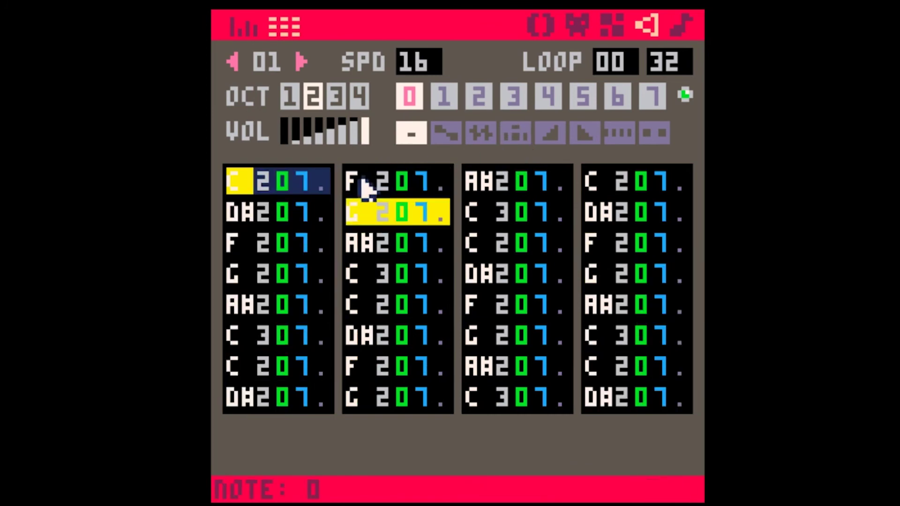
pyautogui.click(321, 183)
pyautogui.write('55555555555555555555555555555555')
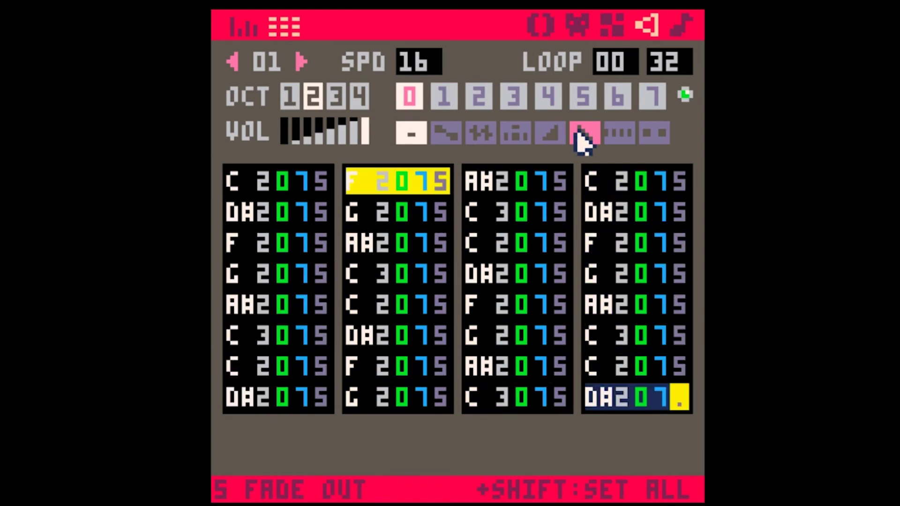
pyautogui.write('5')
pyautogui.keyDown('shift'); pyautogui.click(561, 133); pyautogui.keyUp('shift')
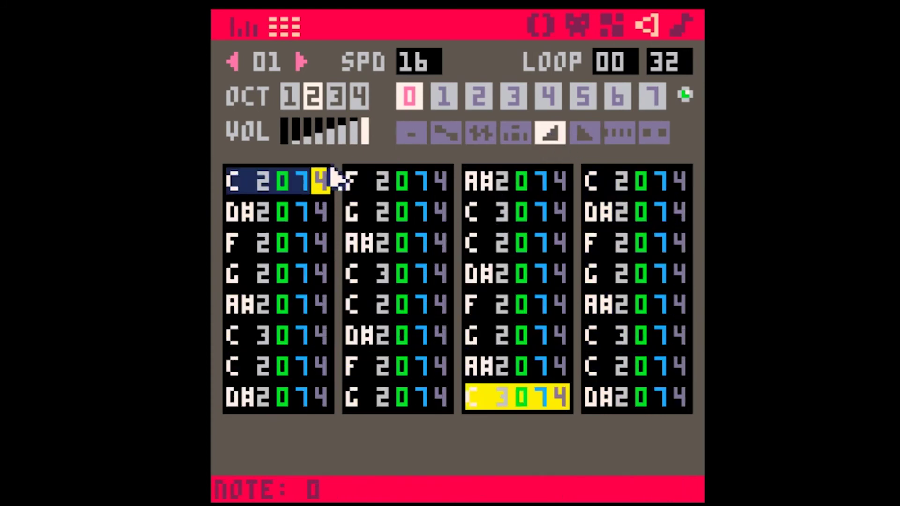
pyautogui.write('45454545454545454545454545454545')
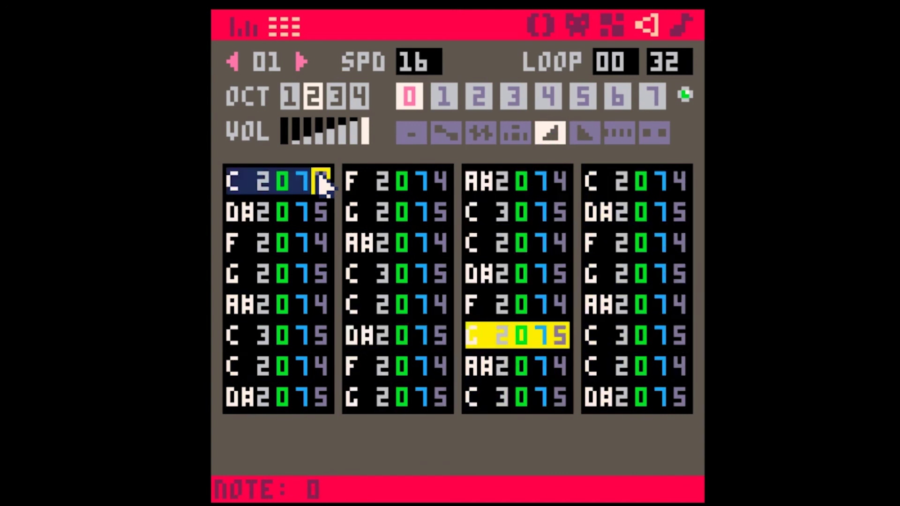
# - Place the cursor in the first note's instrument column with custom SFX instruments shown
pyautogui.click(285, 180)
pyautogui.press('Down')
pyautogui.write('101010101010')
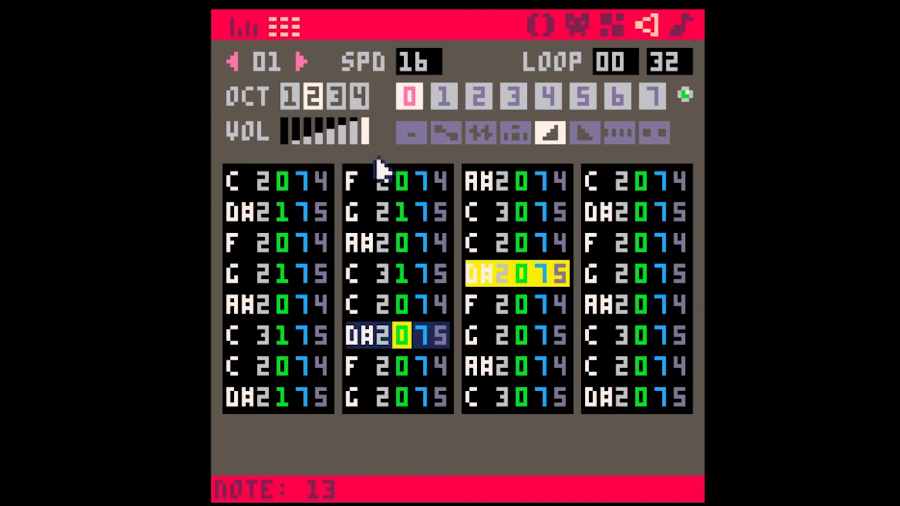
pyautogui.click(686, 95)
pyautogui.click(282, 182)
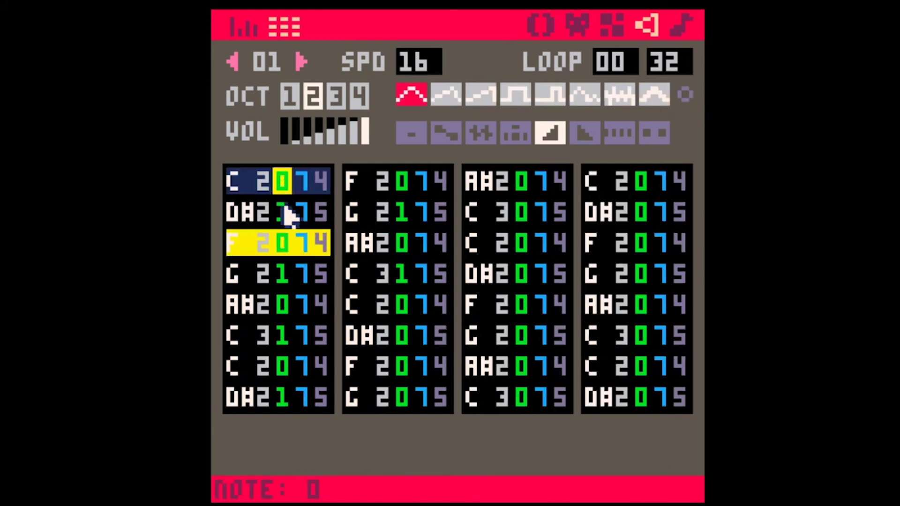
pyautogui.write('0')
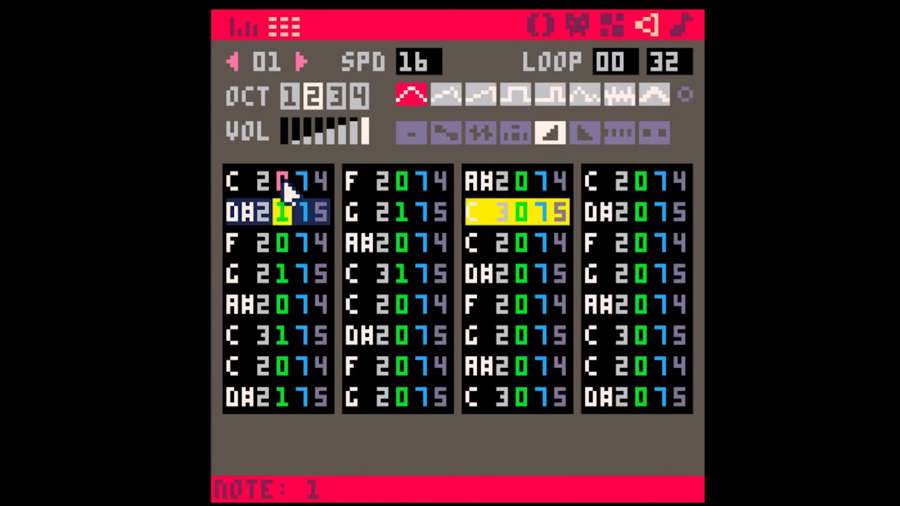
pyautogui.write('1010101010101010101010')
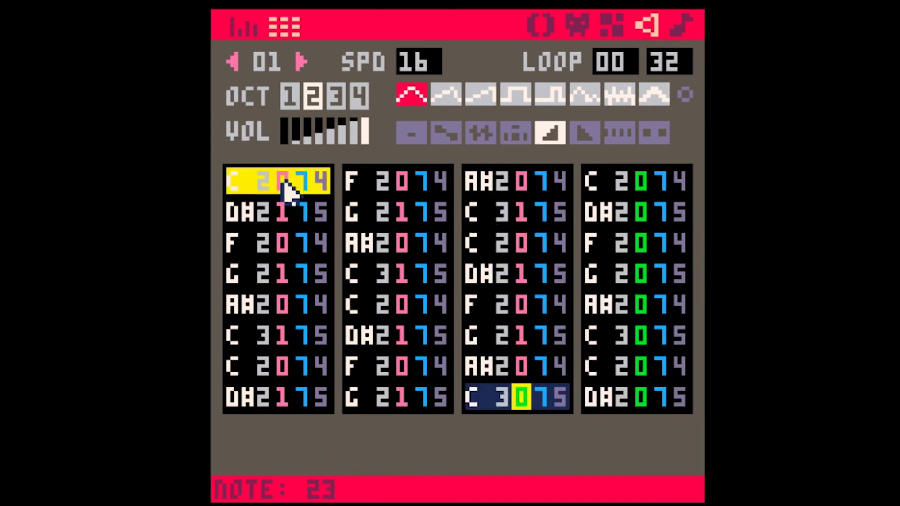
pyautogui.write('101010101')
pyautogui.click(284, 183)
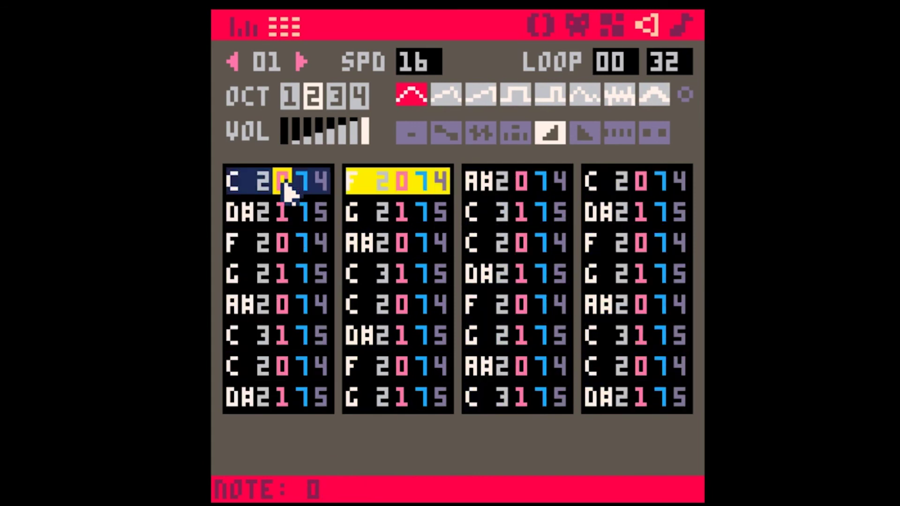
pyautogui.click(685, 96)
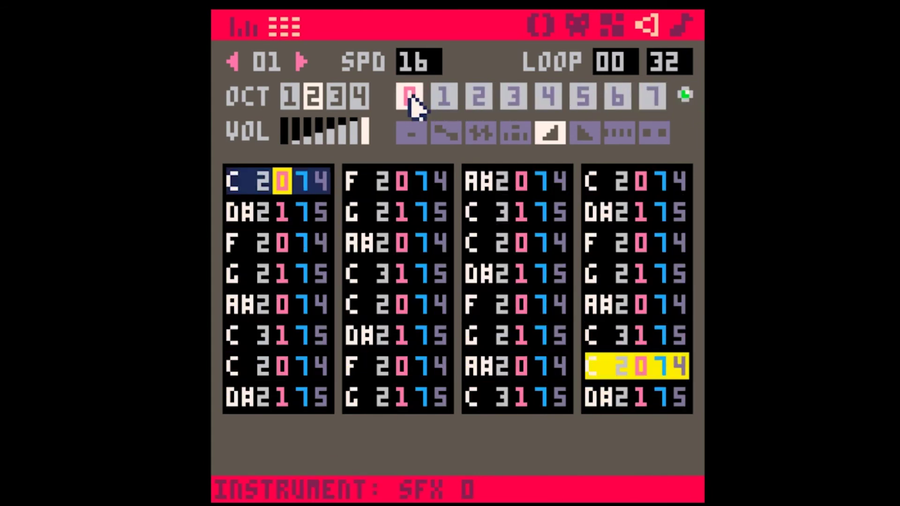
# - Give notes down the instrument column instrument 1
pyautogui.press('1')
pyautogui.press('Down')
pyautogui.press('1')
pyautogui.press('Down')
pyautogui.press('1')
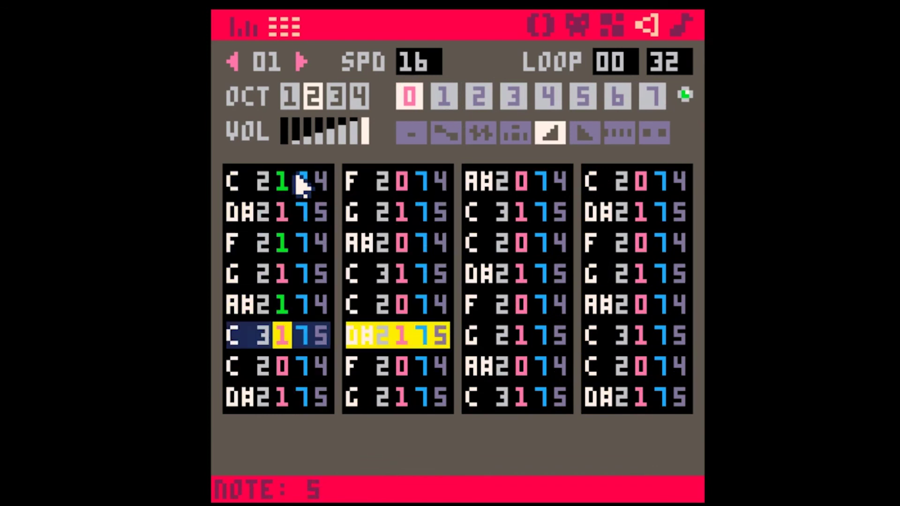
pyautogui.press('Down')
pyautogui.press('1')
pyautogui.press('Down')
pyautogui.press('1')
pyautogui.press('Down')
pyautogui.press('1')
pyautogui.press('Down')
pyautogui.press('1')
pyautogui.press('Down')
pyautogui.press('Down')
pyautogui.press('1')
pyautogui.press('Down')
pyautogui.press('Down')
pyautogui.press('1')
pyautogui.press('Down')
pyautogui.press('Down')
pyautogui.press('1')
pyautogui.press('Down')
pyautogui.press('Down')
pyautogui.press('1')
pyautogui.press('Down')
pyautogui.press('Down')
pyautogui.press('1')
pyautogui.press('Down')
pyautogui.press('Down')
pyautogui.press('1')
pyautogui.press('Down')
pyautogui.press('Down')
pyautogui.press('1')
pyautogui.press('Down')
pyautogui.press('Down')
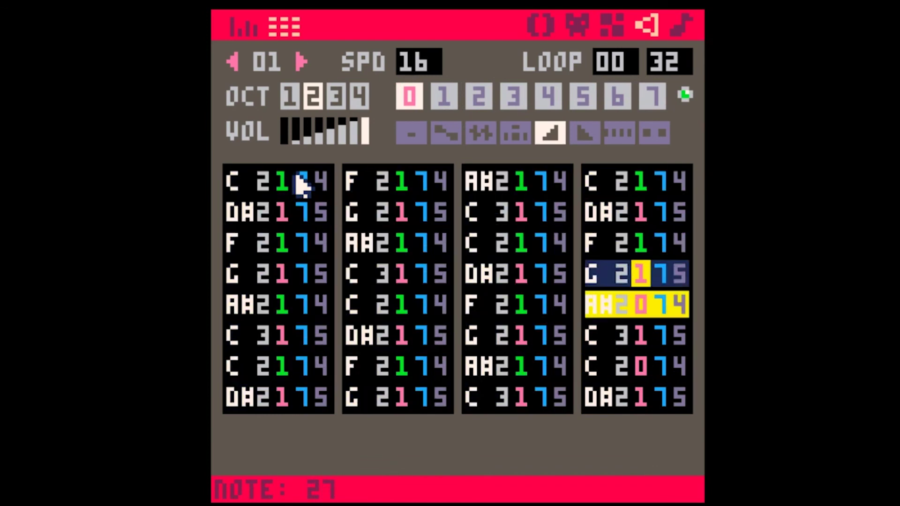
pyautogui.press('1')
pyautogui.press('Down')
pyautogui.press('Down')
pyautogui.press('1')
pyautogui.press('Down')
pyautogui.press('Down')
pyautogui.press('Down')
# - Switch the alternating notes to the custom SFX 0 instrument
pyautogui.press('Up')
pyautogui.press('0')
pyautogui.press('Down')
pyautogui.press('Down')
pyautogui.press('0')
pyautogui.press('Down')
pyautogui.press('Down')
pyautogui.press('0')
pyautogui.press('Down')
pyautogui.press('Down')
pyautogui.press('0')
pyautogui.press('Down')
pyautogui.press('Down')
pyautogui.press('0')
pyautogui.press('Down')
pyautogui.press('Down')
pyautogui.press('0')
pyautogui.press('Down')
pyautogui.press('Down')
pyautogui.press('0')
pyautogui.press('Down')
pyautogui.press('Down')
pyautogui.press('0')
pyautogui.press('Down')
pyautogui.press('Down')
pyautogui.press('0')
pyautogui.press('Down')
pyautogui.press('Down')
pyautogui.press('0')
pyautogui.press('Down')
pyautogui.press('Down')
pyautogui.press('0')
pyautogui.press('Down')
pyautogui.press('Down')
pyautogui.press('0')
pyautogui.press('Down')
pyautogui.press('Down')
pyautogui.press('0')
pyautogui.press('Down')
pyautogui.press('Down')
pyautogui.press('0')
pyautogui.press('Down')
pyautogui.press('Down')
pyautogui.press('0')
pyautogui.press('Down')
pyautogui.press('Down')
pyautogui.press('0')
pyautogui.press('Down')
pyautogui.click(289, 181)
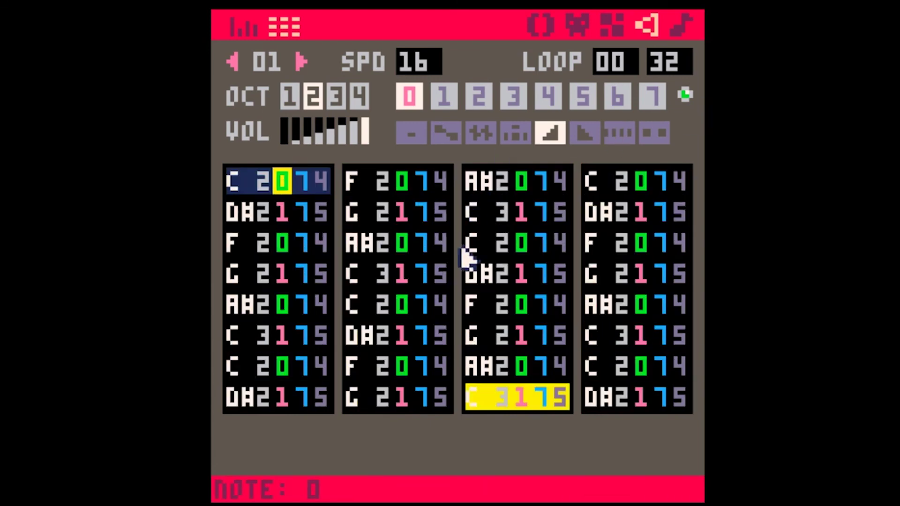
pyautogui.press('space')
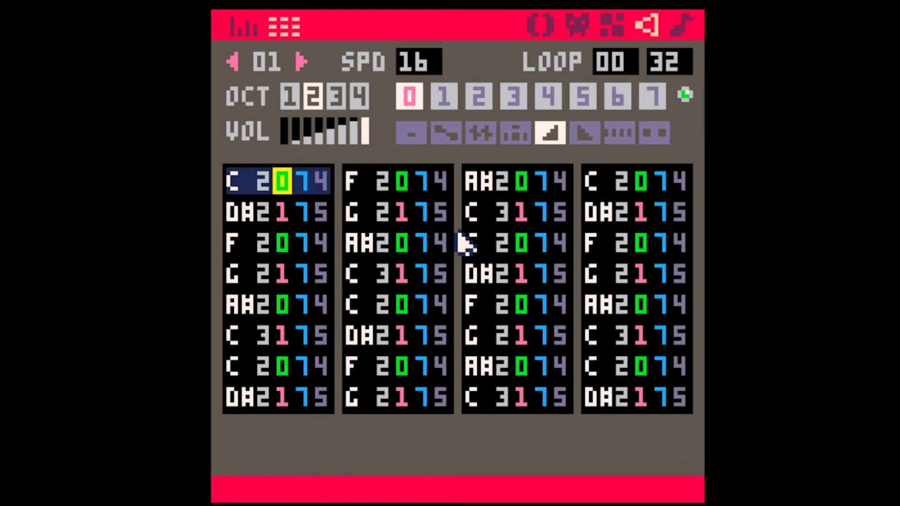